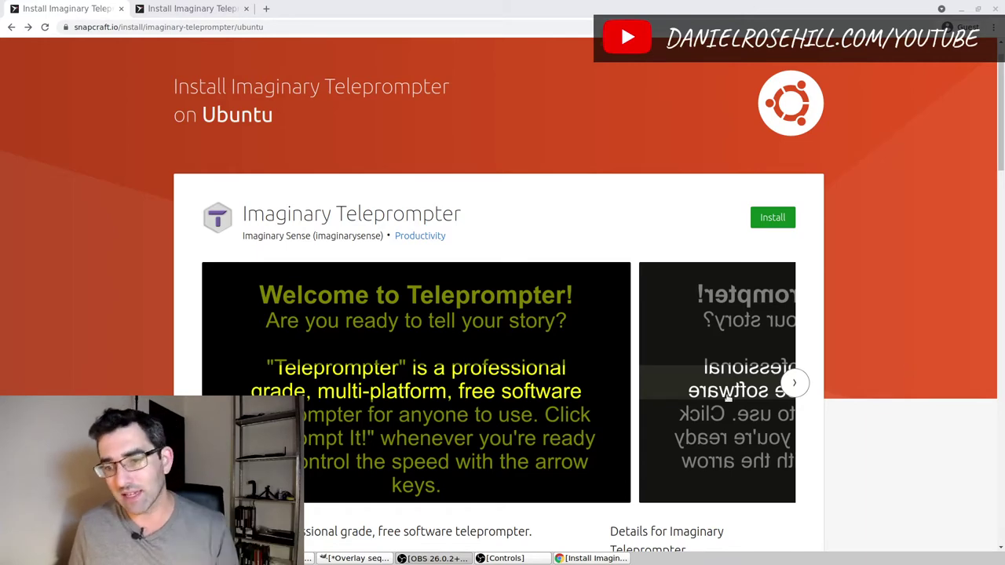
# - Select the 'sudo snap install imaginary-teleprompter' command on the Snapcraft page and open the application menu
pyautogui.click(773, 220)
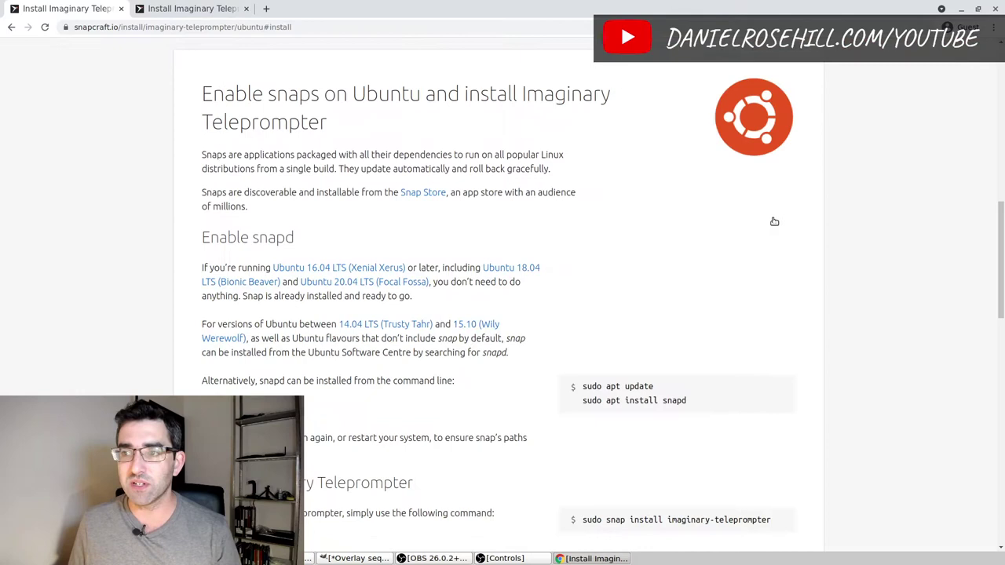
pyautogui.moveTo(583, 517); pyautogui.dragTo(724, 532)
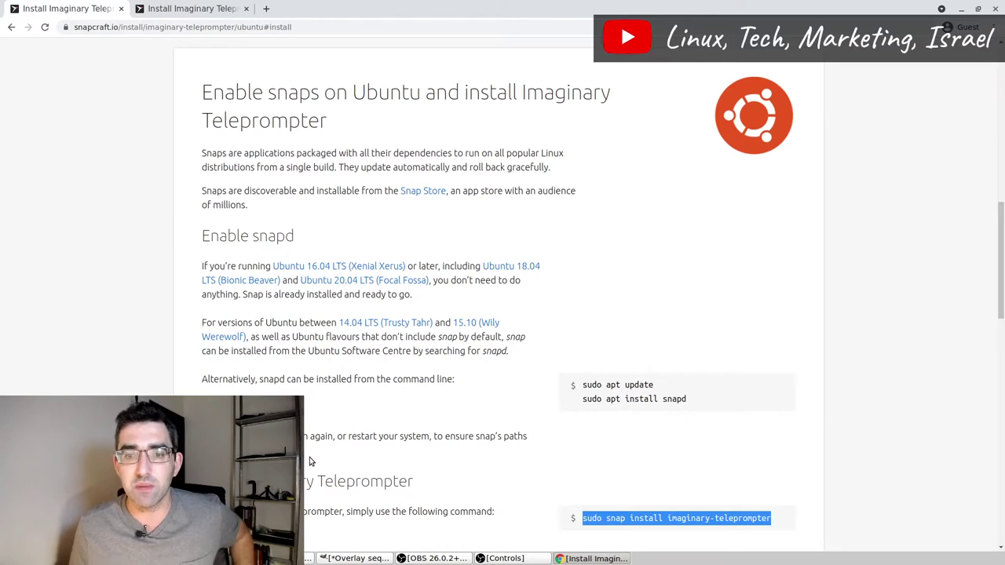
pyautogui.press('super')
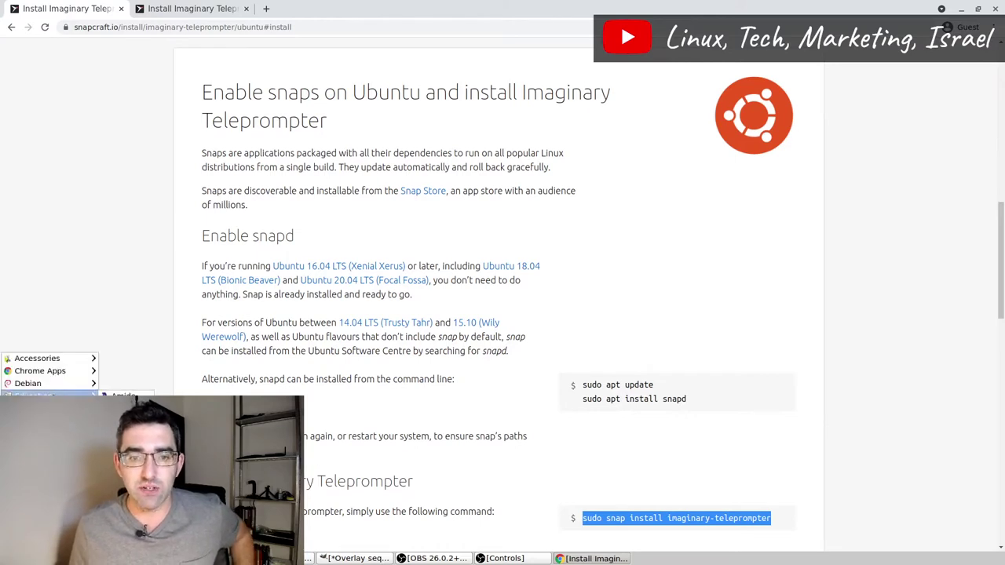
# - Browse the Education, Graphics and Sound & Video menu categories, then dismiss the application menu
pyautogui.moveTo(47, 459)
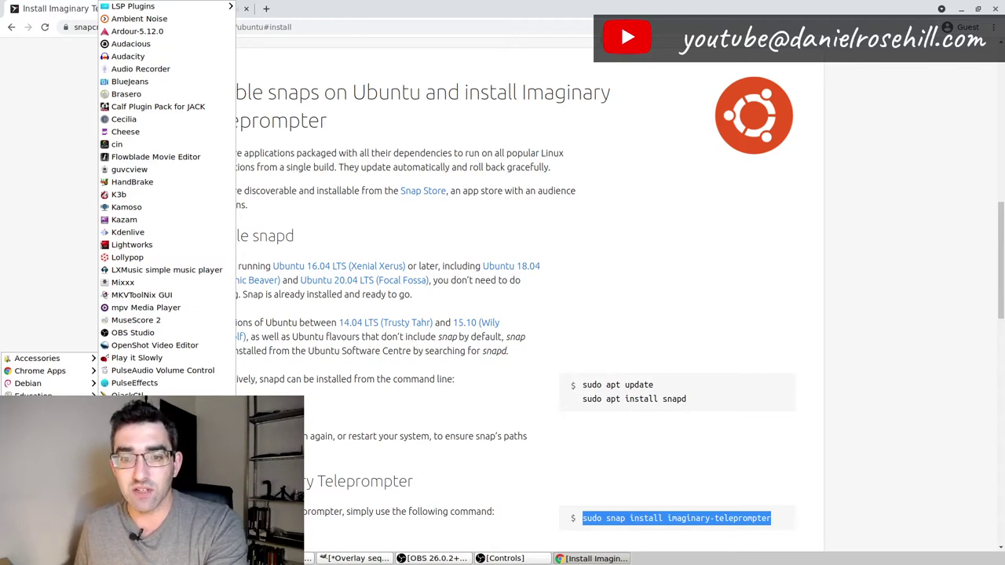
pyautogui.click(875, 385)
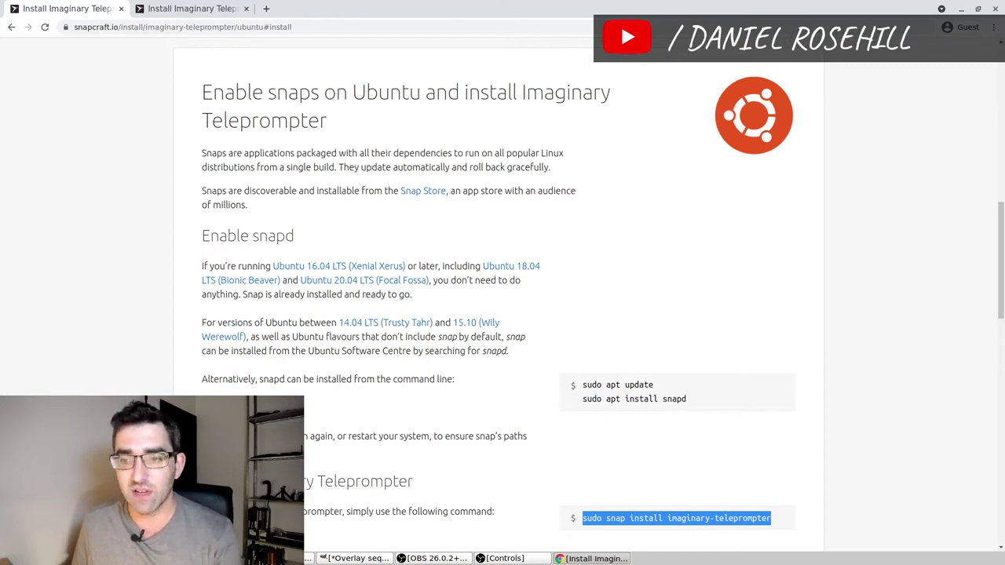
# - Run imaginary-teleprompter from a new LXTerminal tab, then close the terminal window
pyautogui.hotkey('alt', 'Tab')
pyautogui.click(280, 65)
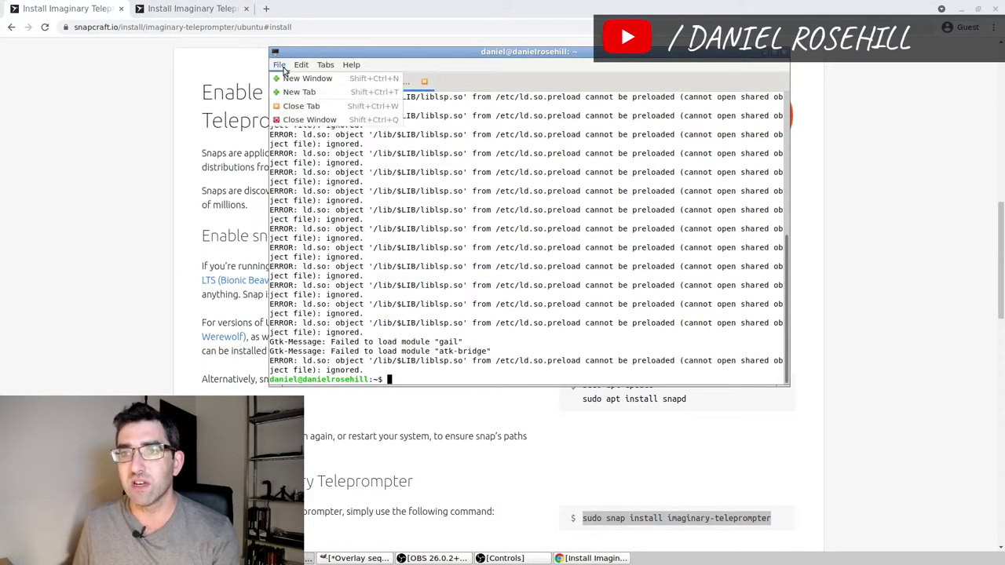
pyautogui.click(291, 93)
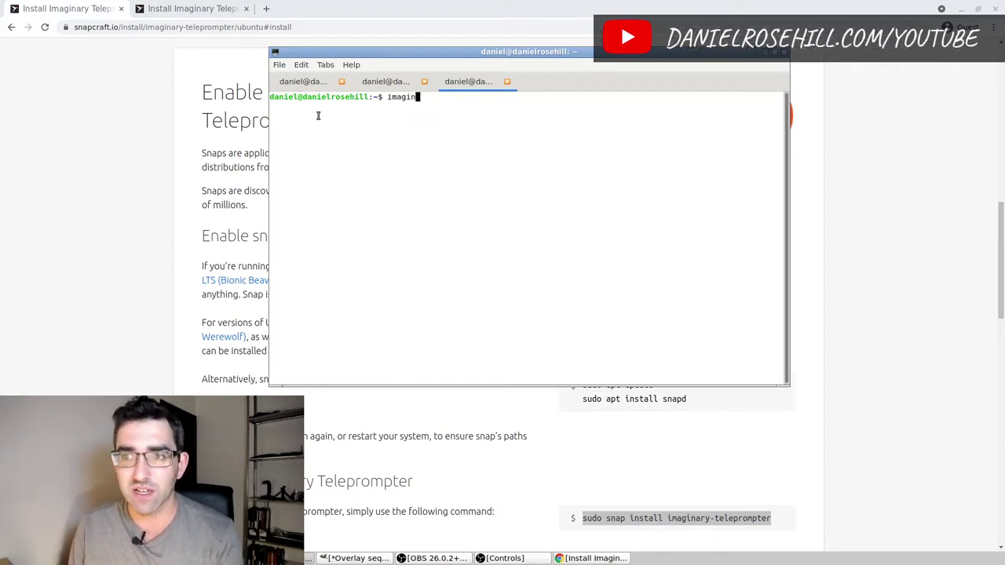
pyautogui.press('Tab')
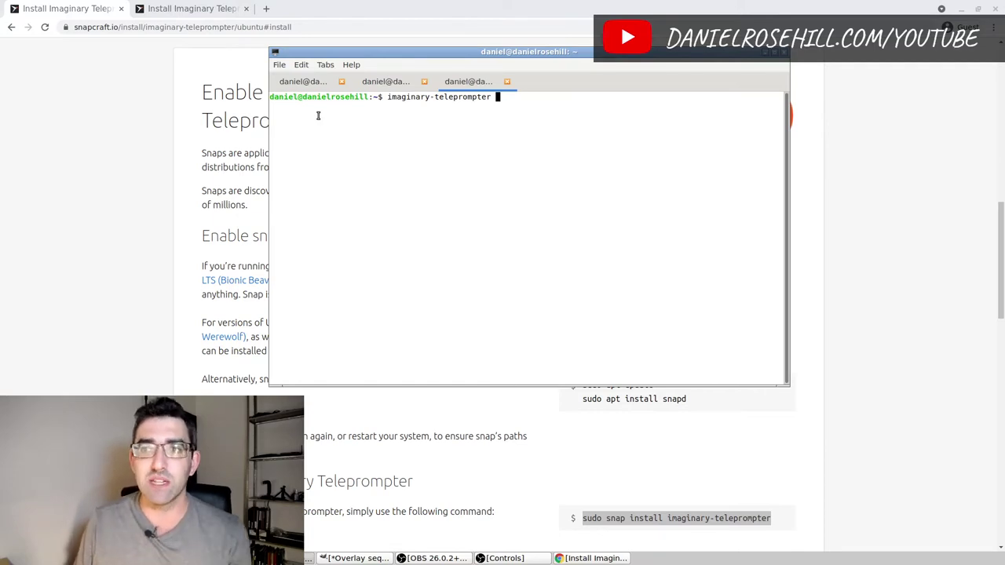
pyautogui.press('Return')
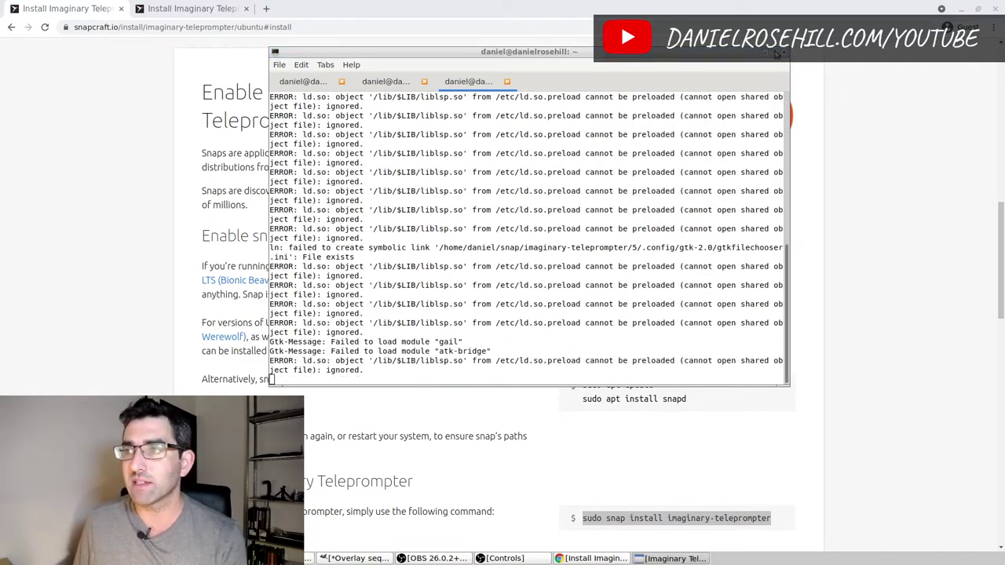
pyautogui.click(776, 54)
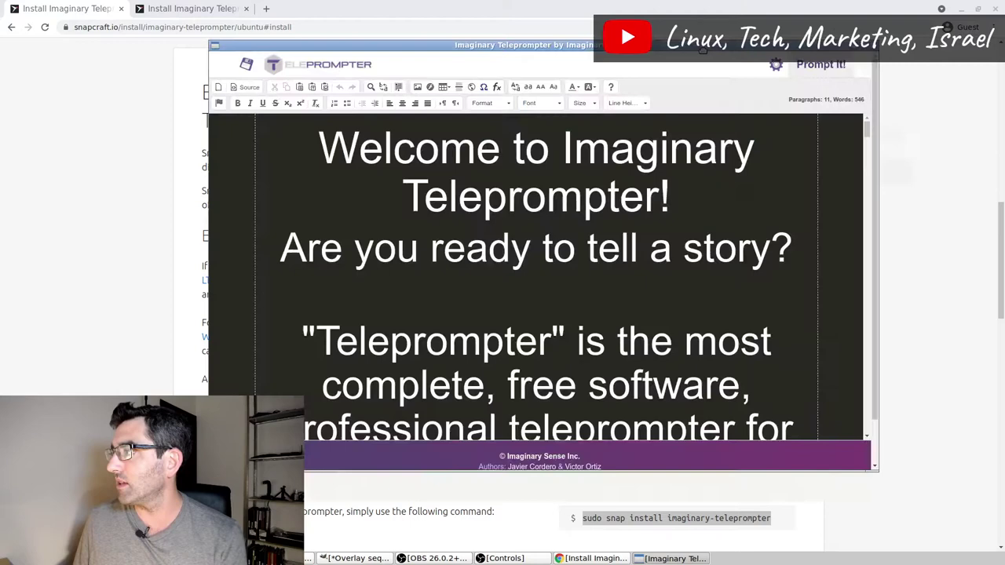
# - Move the Teleprompter window up and right, click into the welcome heading, and show the Files list
pyautogui.moveTo(703, 49); pyautogui.dragTo(808, 22)
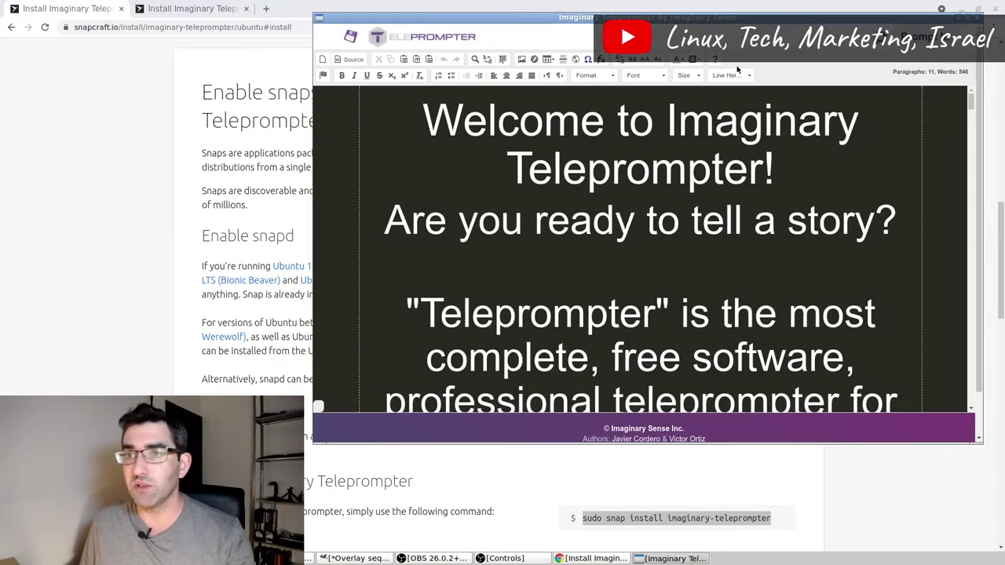
pyautogui.click(402, 128)
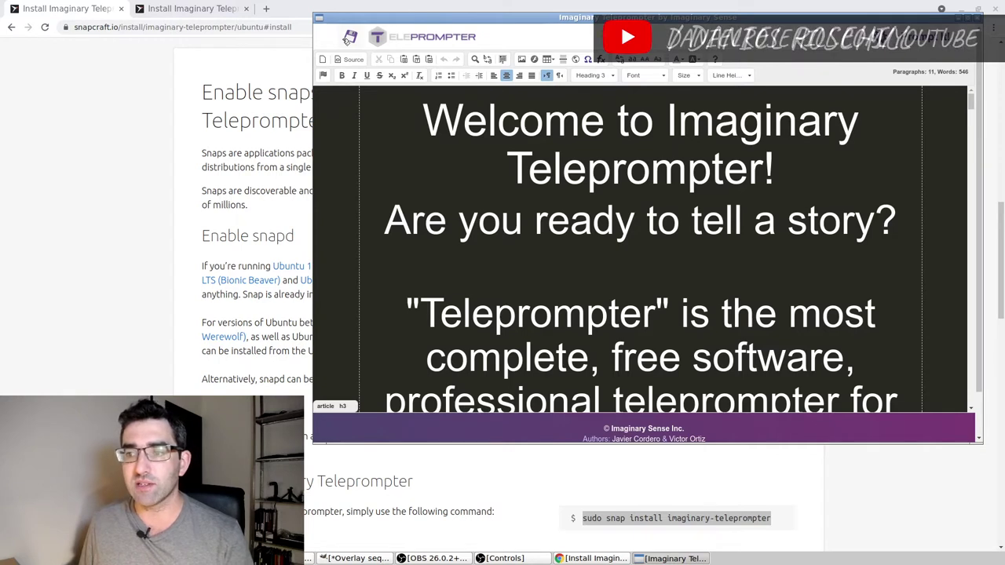
pyautogui.click(349, 39)
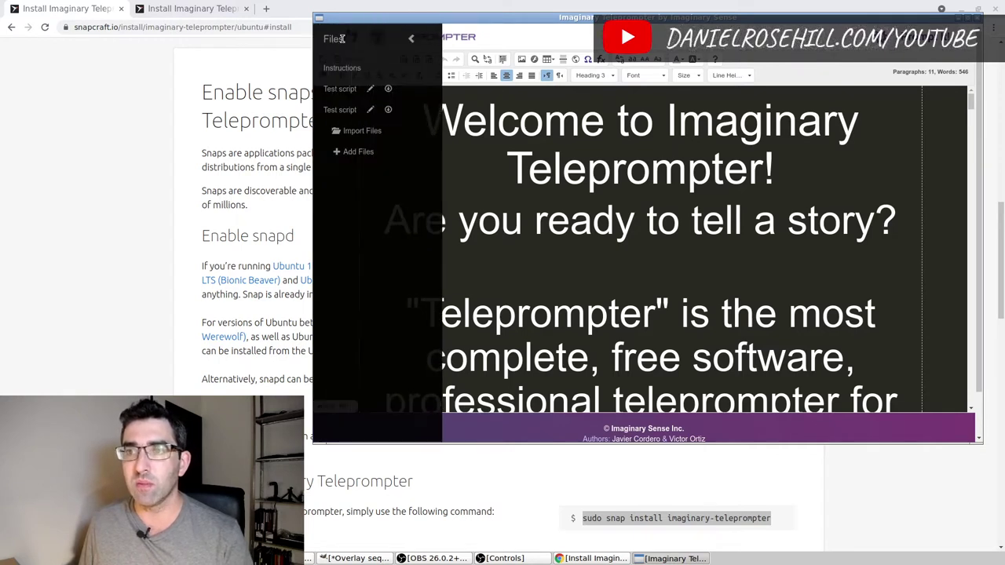
# - Delete both Test script entries so only Instructions remains, then close the Files list
pyautogui.click(372, 111)
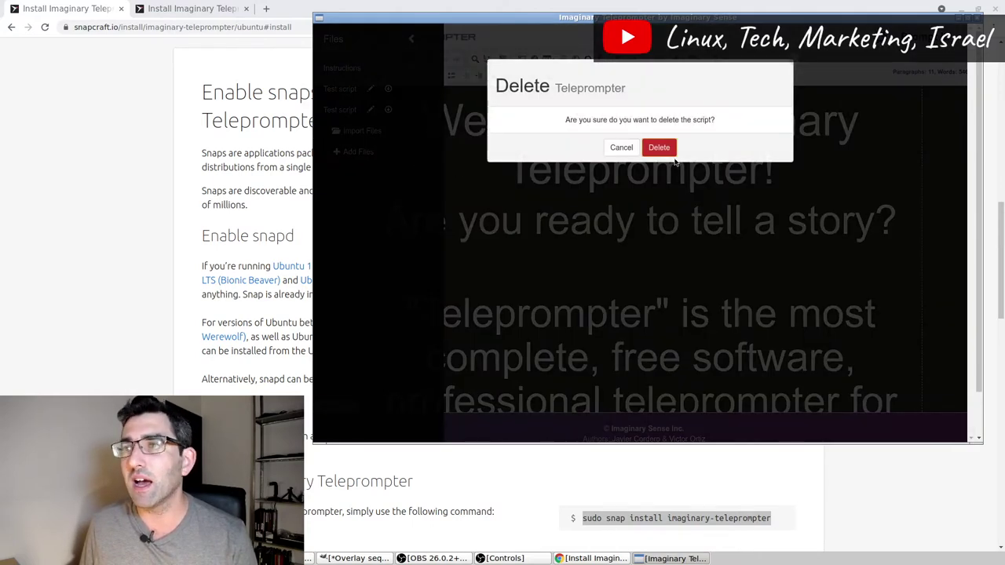
pyautogui.click(658, 147)
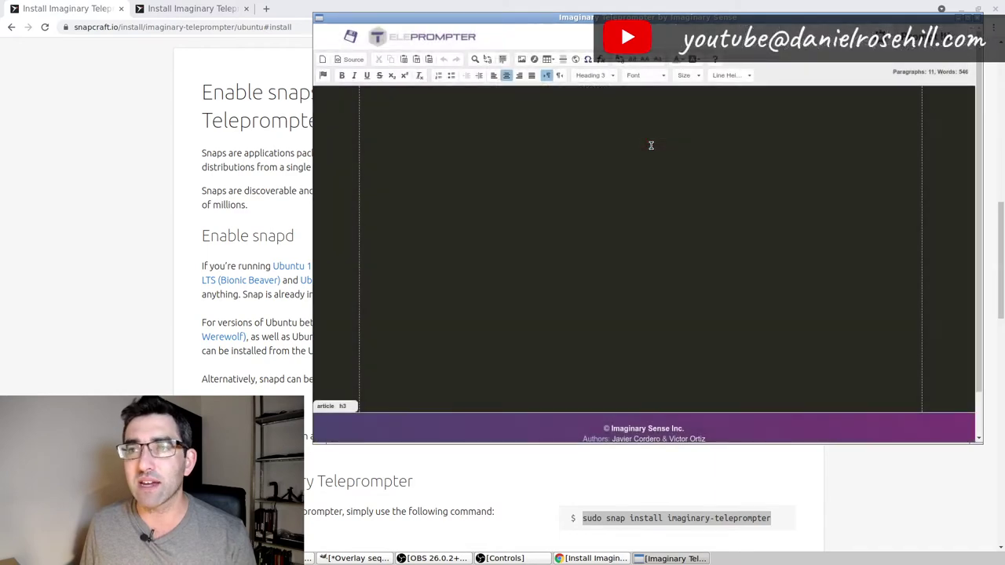
pyautogui.click(337, 39)
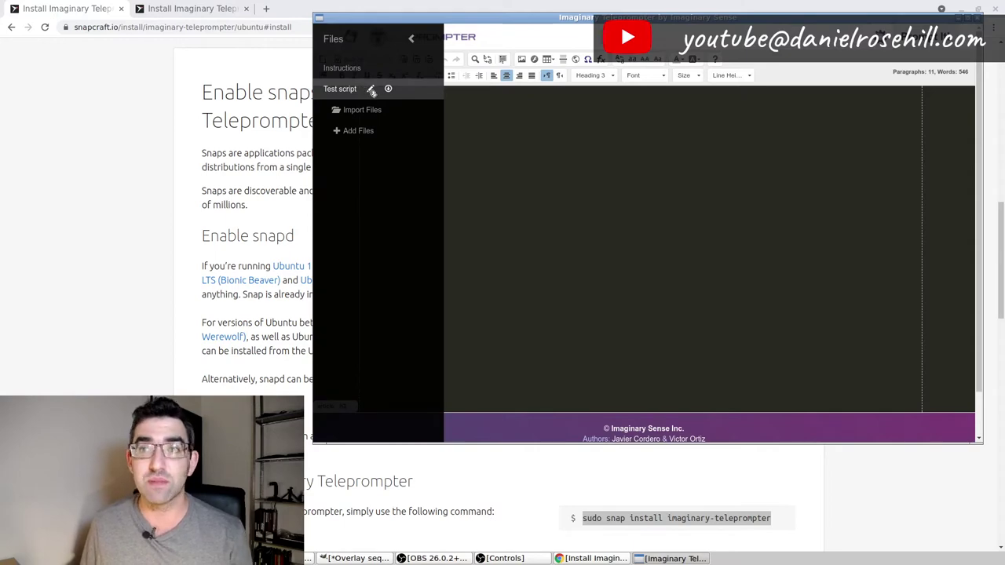
pyautogui.click(372, 91)
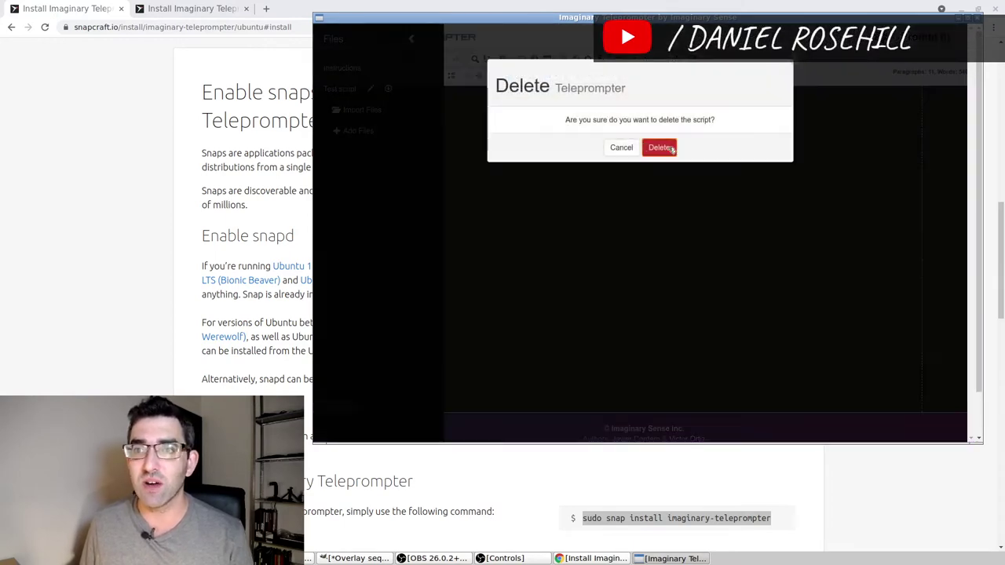
pyautogui.click(660, 150)
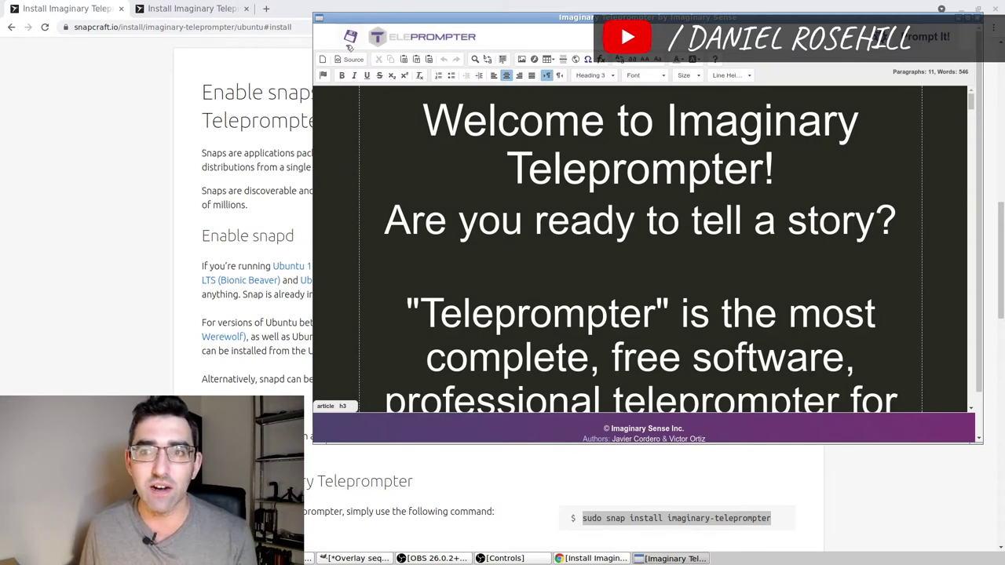
pyautogui.click(350, 37)
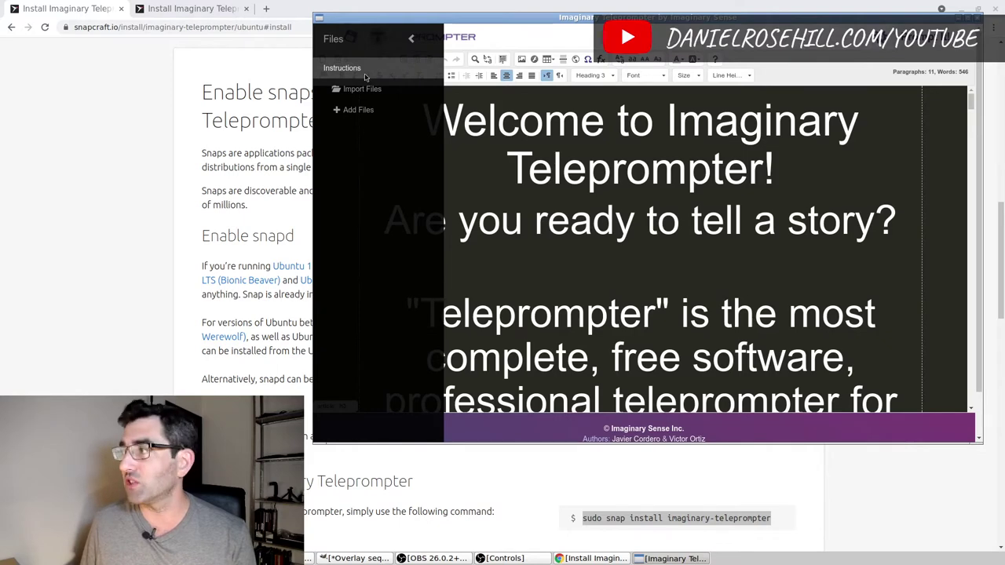
pyautogui.click(358, 70)
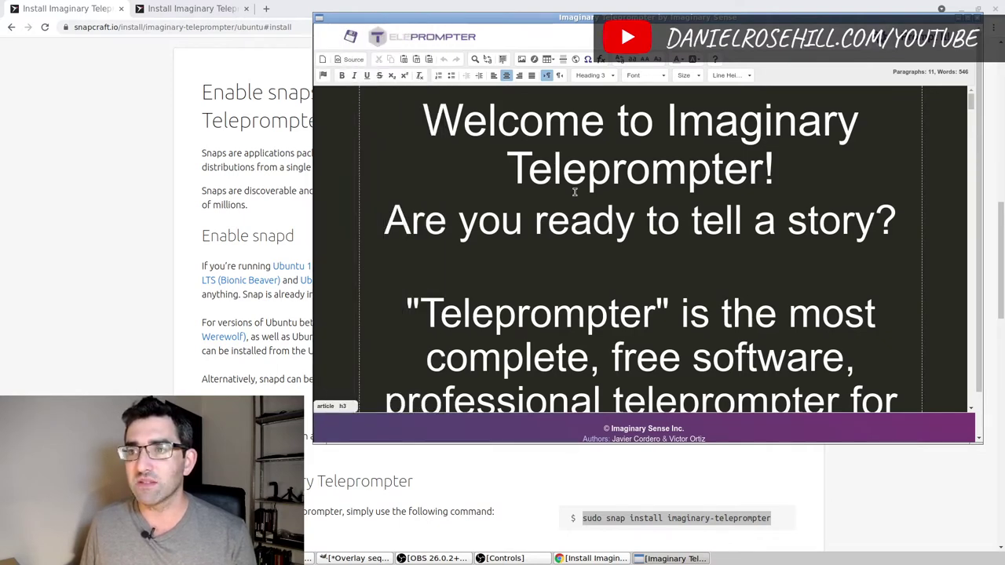
# - Scroll through the built-in instructions script to its end
pyautogui.scroll(-5, 655, 209)
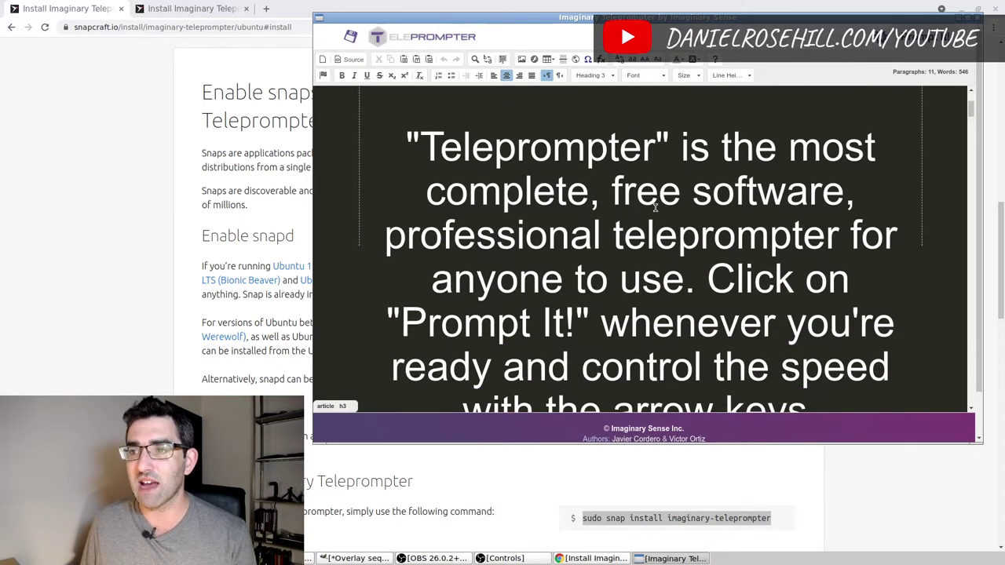
pyautogui.scroll(-6, 655, 208)
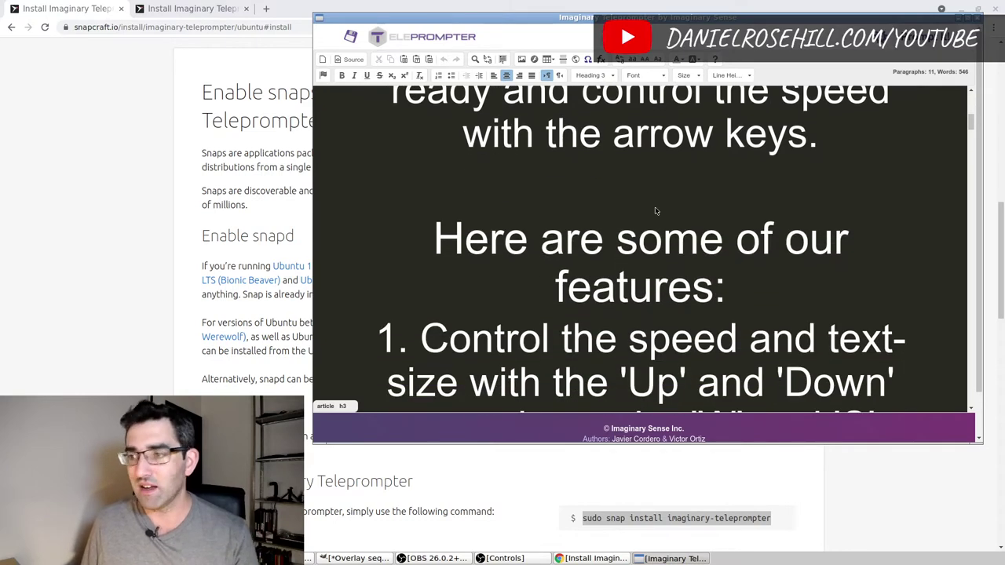
pyautogui.scroll(-3, 655, 208)
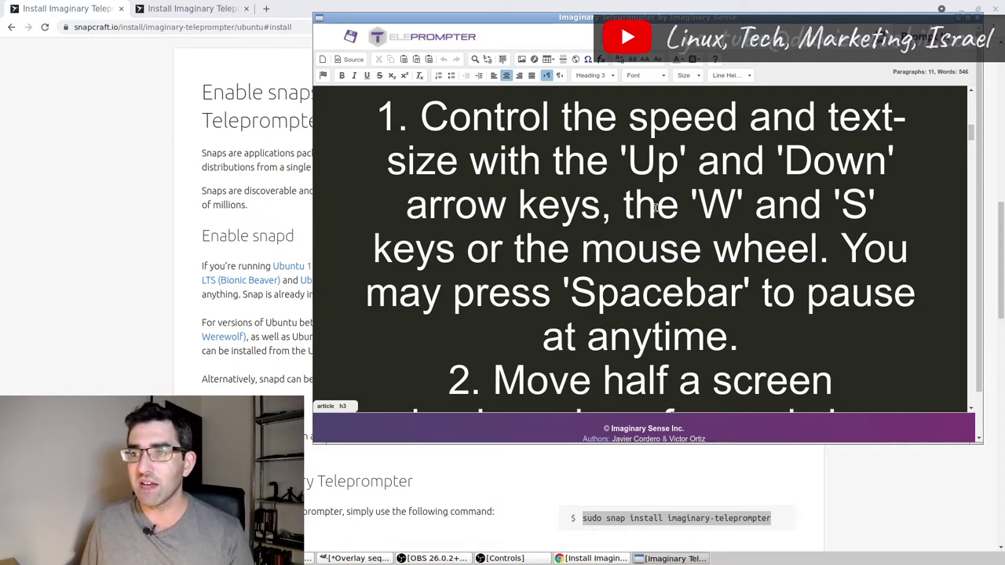
pyautogui.scroll(-2, 655, 208)
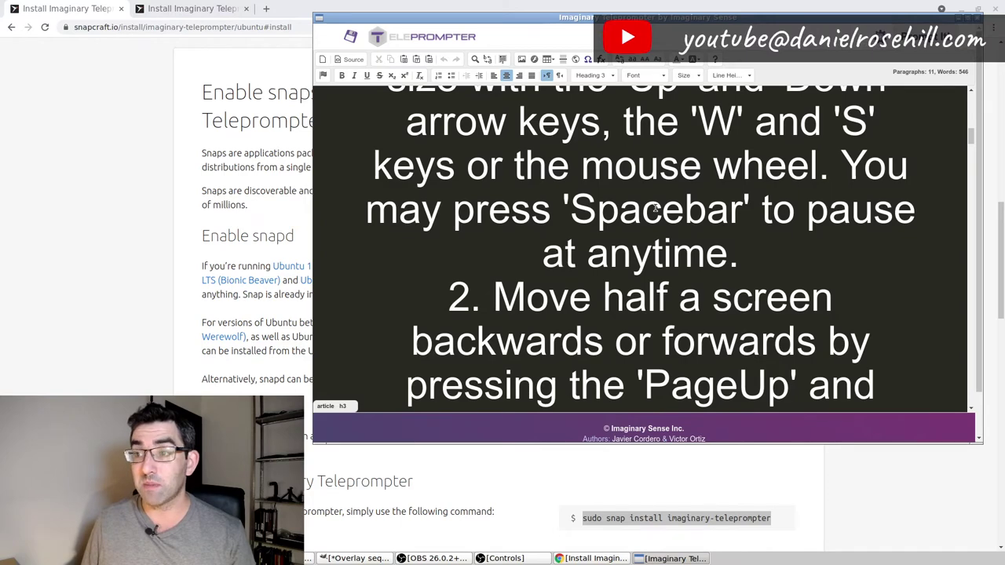
pyautogui.scroll(-5, 655, 208)
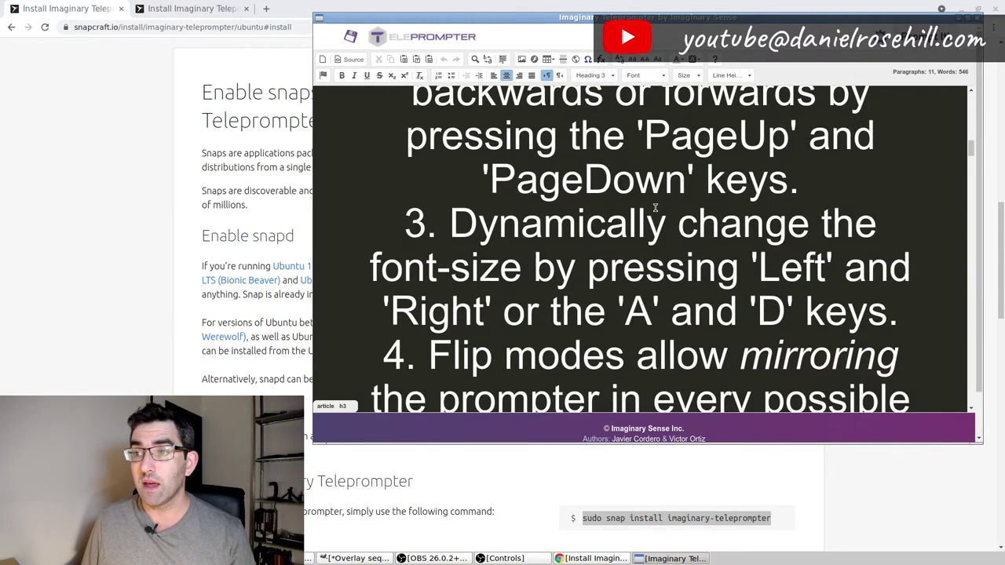
pyautogui.scroll(-10, 655, 208)
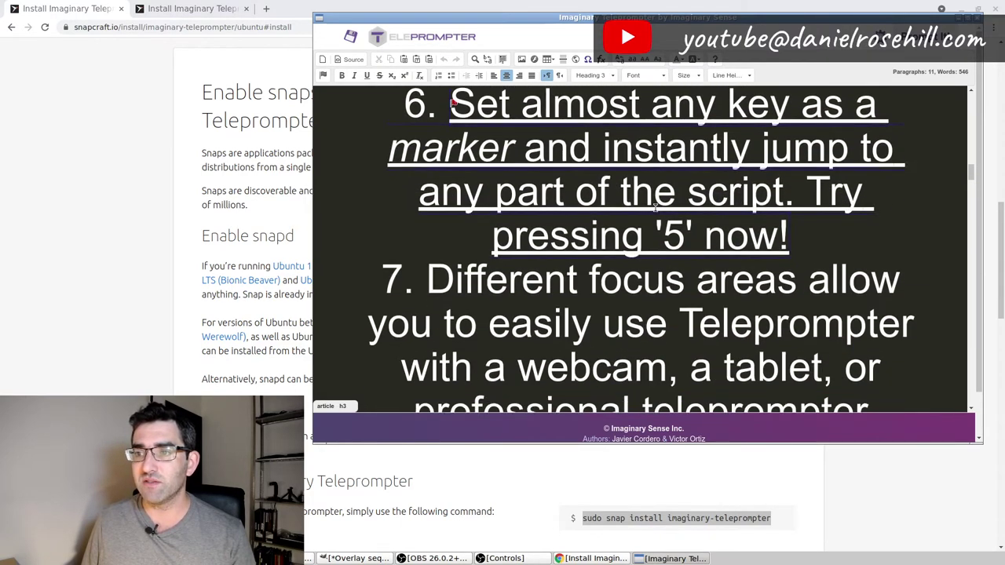
pyautogui.scroll(-7, 655, 208)
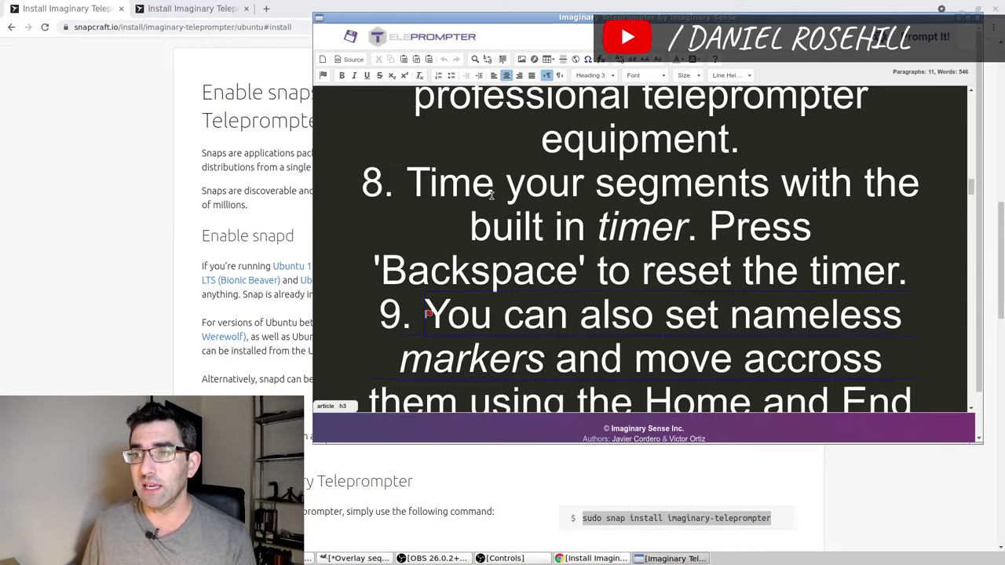
pyautogui.scroll(-5, 595, 202)
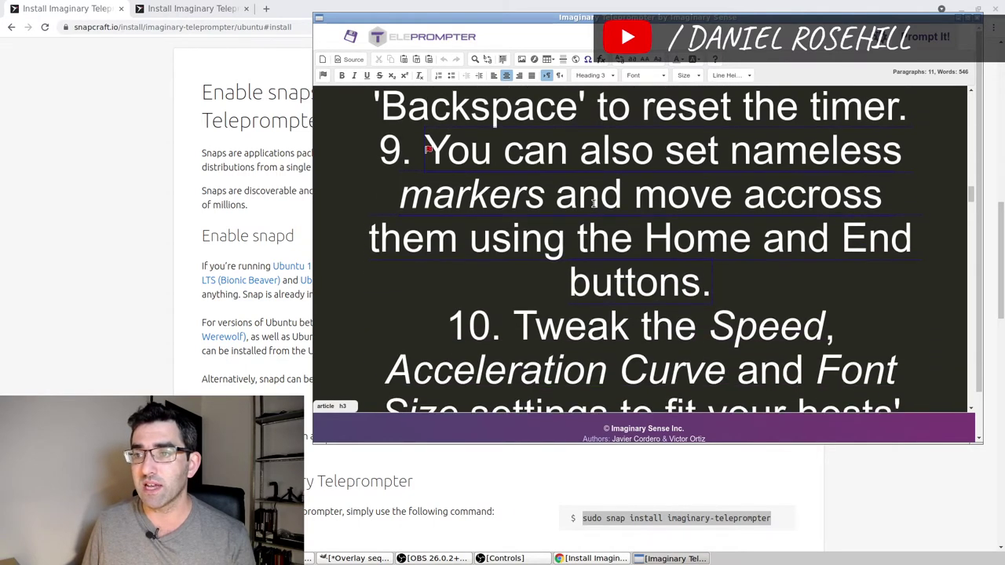
pyautogui.scroll(-2, 595, 202)
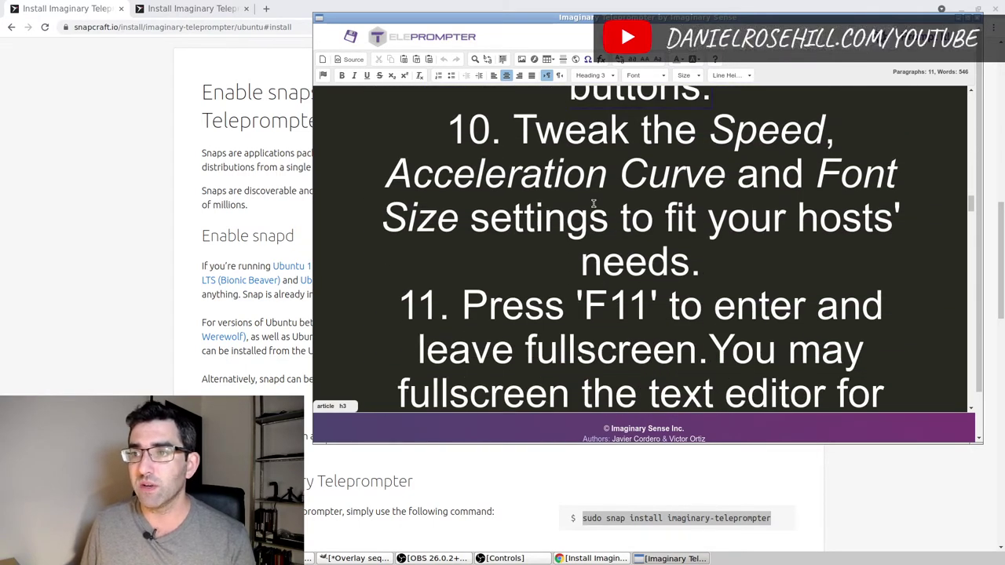
pyautogui.scroll(-6, 595, 204)
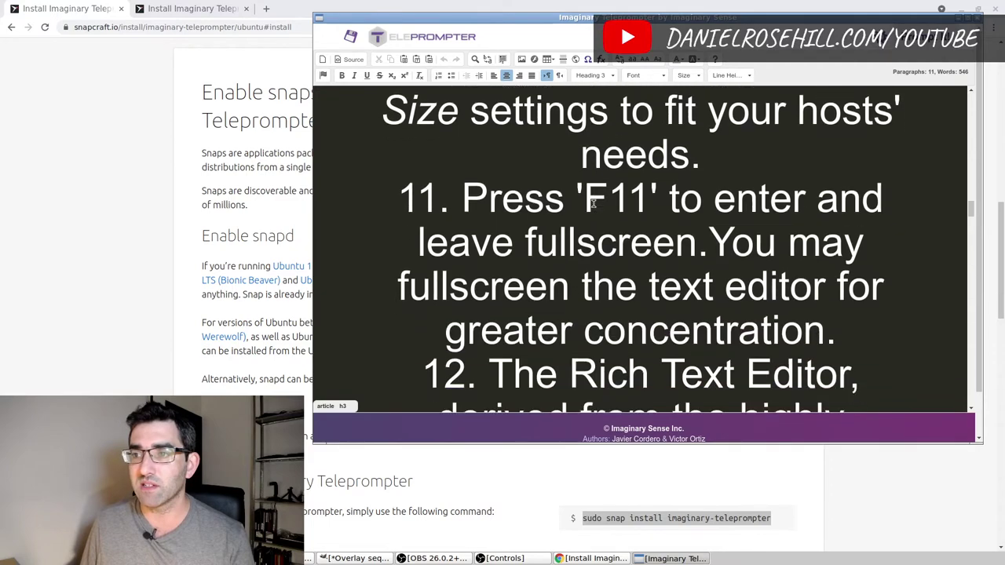
pyautogui.scroll(-15, 594, 204)
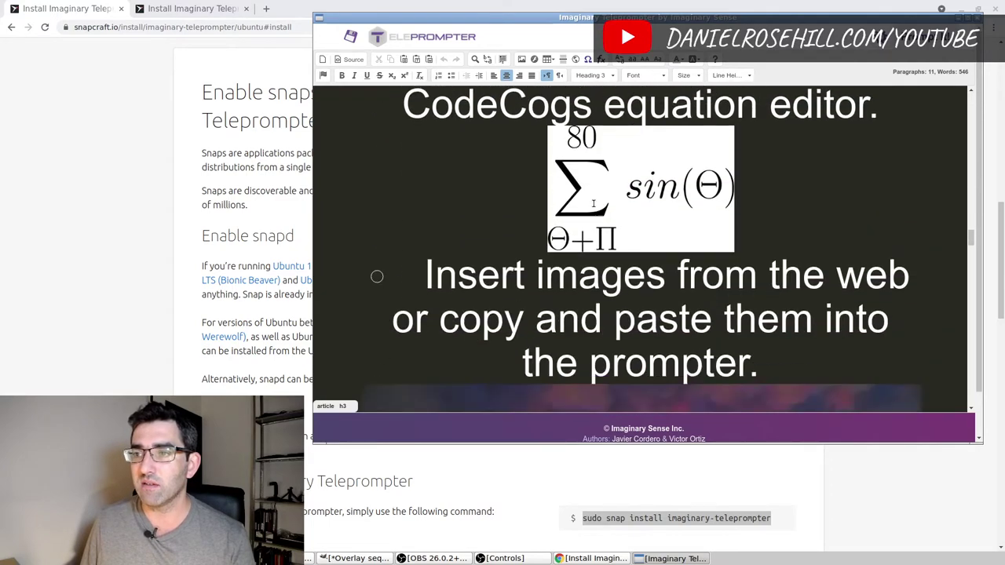
pyautogui.scroll(-15, 595, 206)
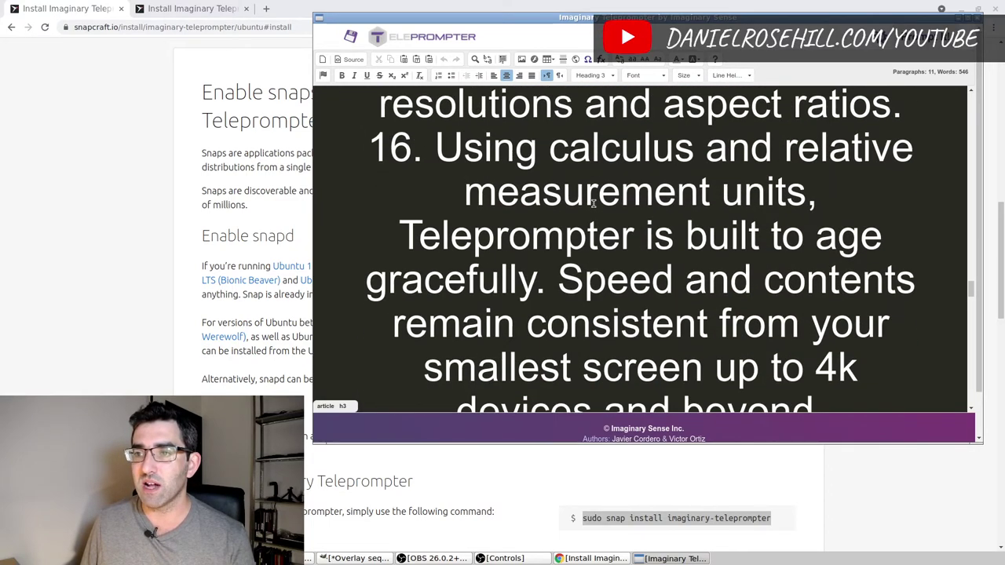
pyautogui.scroll(-4, 594, 204)
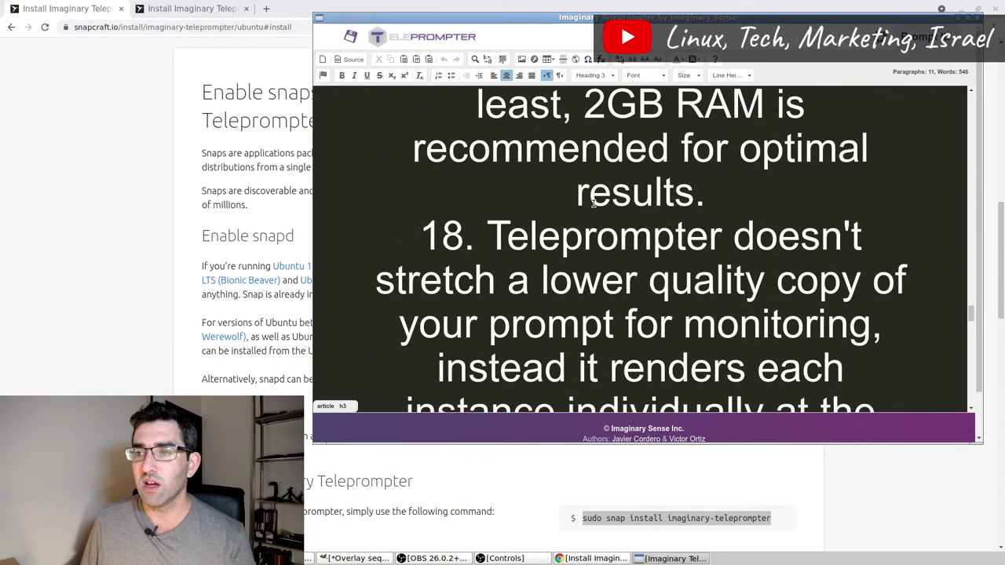
pyautogui.scroll(-10, 593, 203)
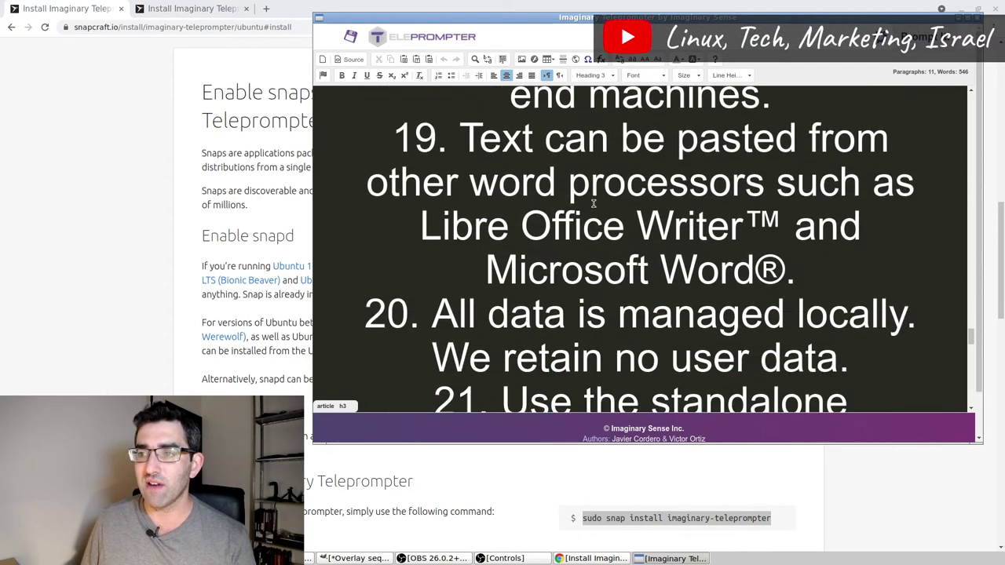
pyautogui.scroll(-2, 593, 204)
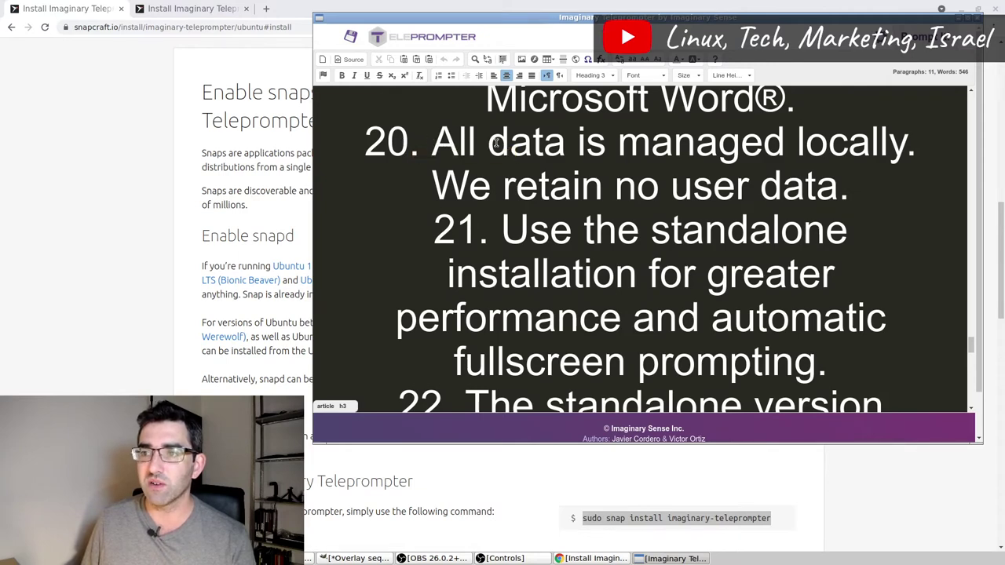
pyautogui.scroll(-8, 496, 142)
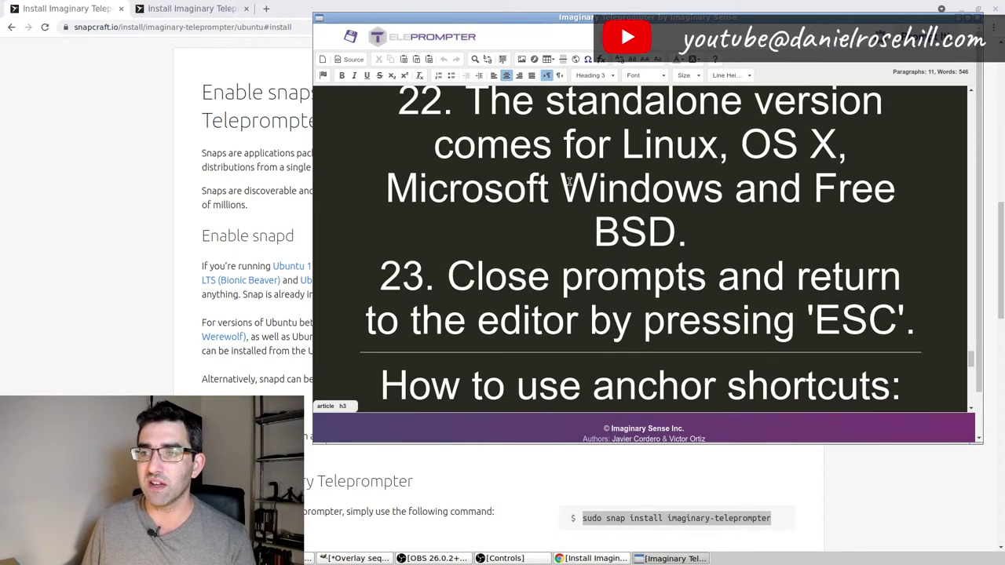
pyautogui.scroll(-12, 570, 181)
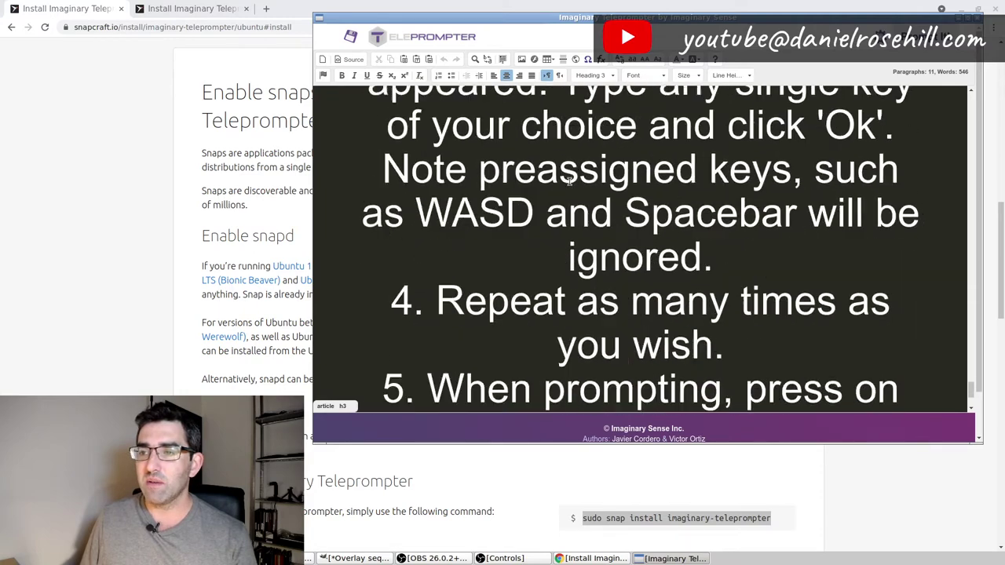
pyautogui.scroll(-5, 570, 181)
pyautogui.scroll(7, 597, 210)
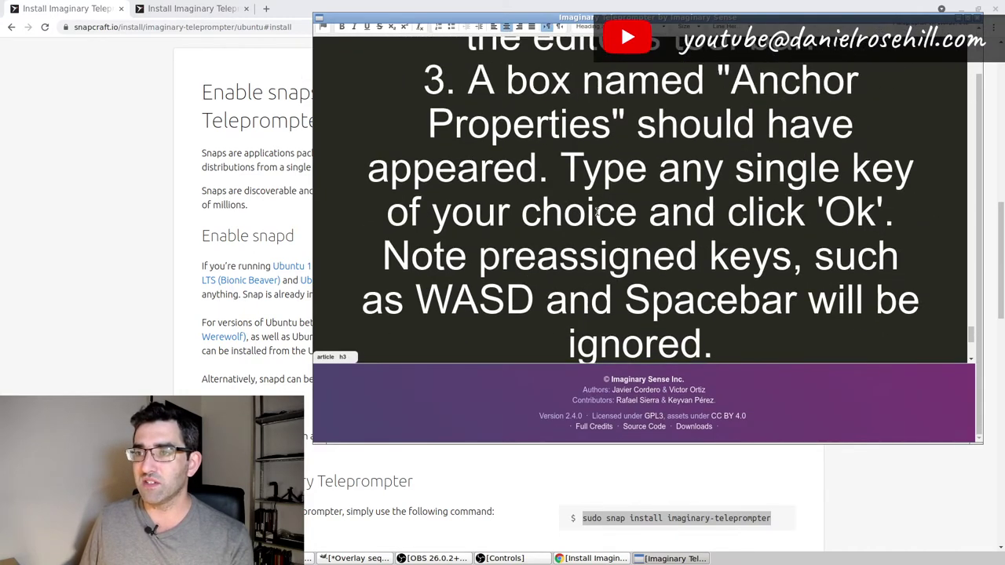
pyautogui.scroll(10, 597, 210)
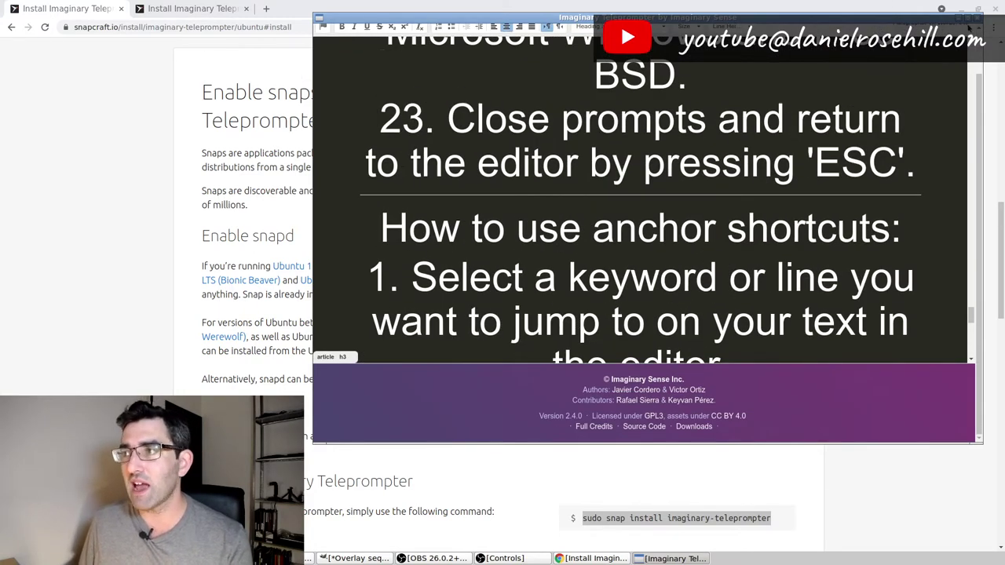
# - Maximize and restore the Teleprompter window, then drag its bottom corner to make it taller
pyautogui.click(969, 17)
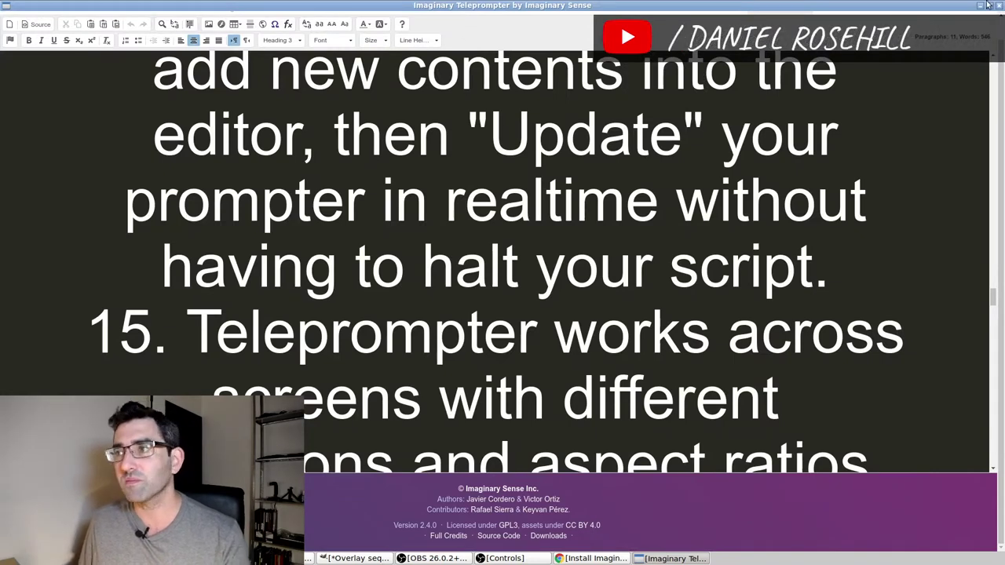
pyautogui.click(988, 5)
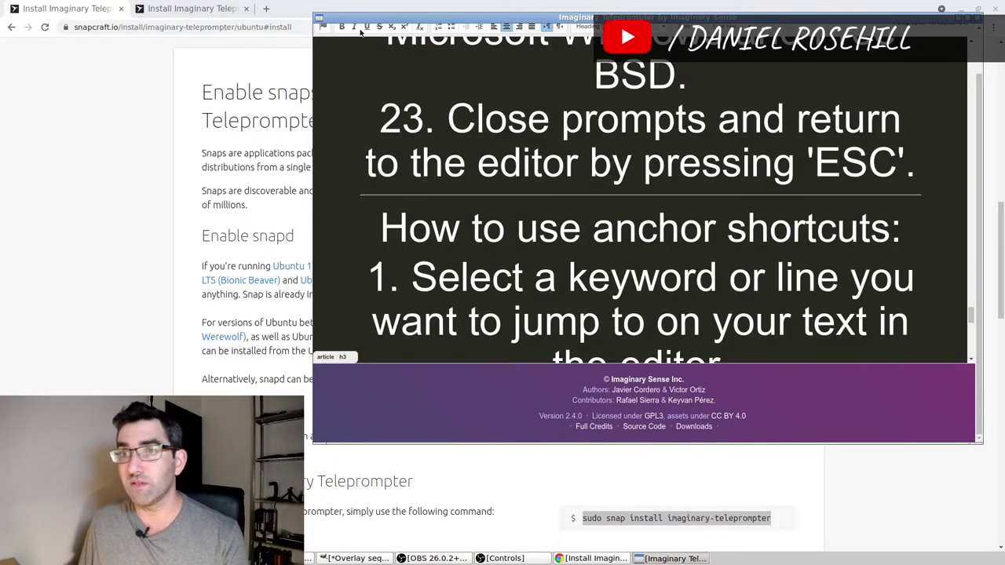
pyautogui.scroll(4, 868, 248)
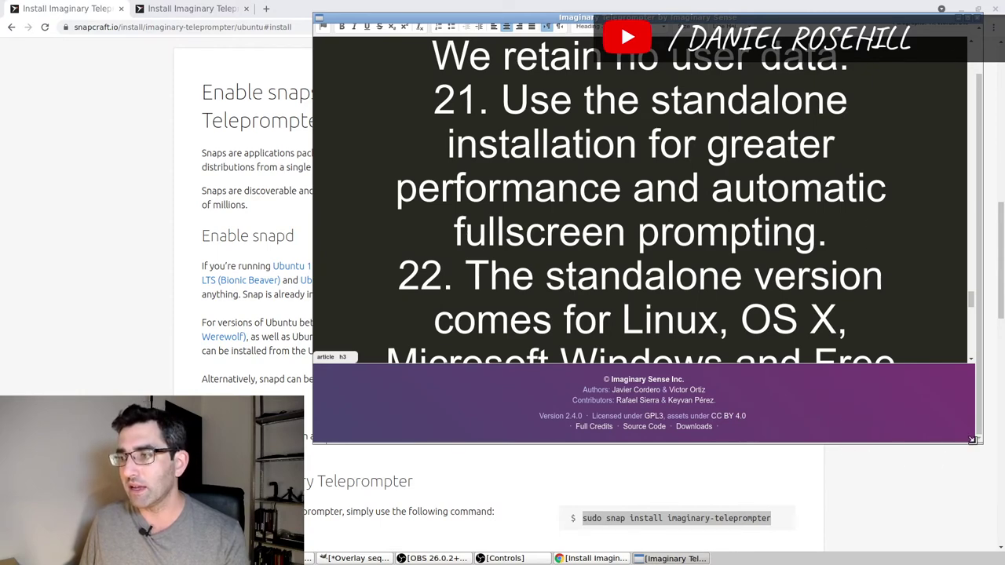
pyautogui.moveTo(972, 439); pyautogui.dragTo(972, 555)
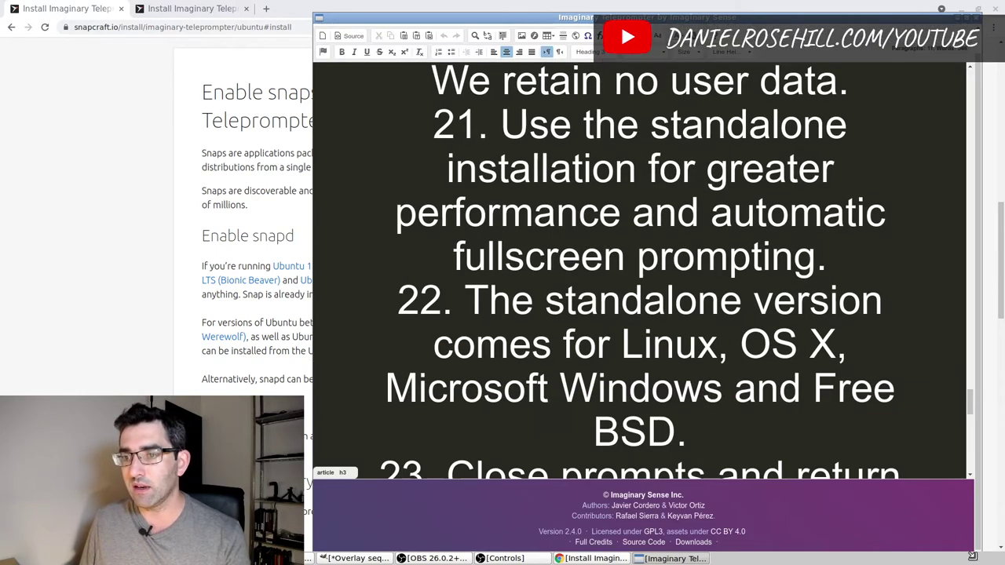
# - Start a new document and add a script titled 'Test script' from the Files sidebar
pyautogui.click(322, 31)
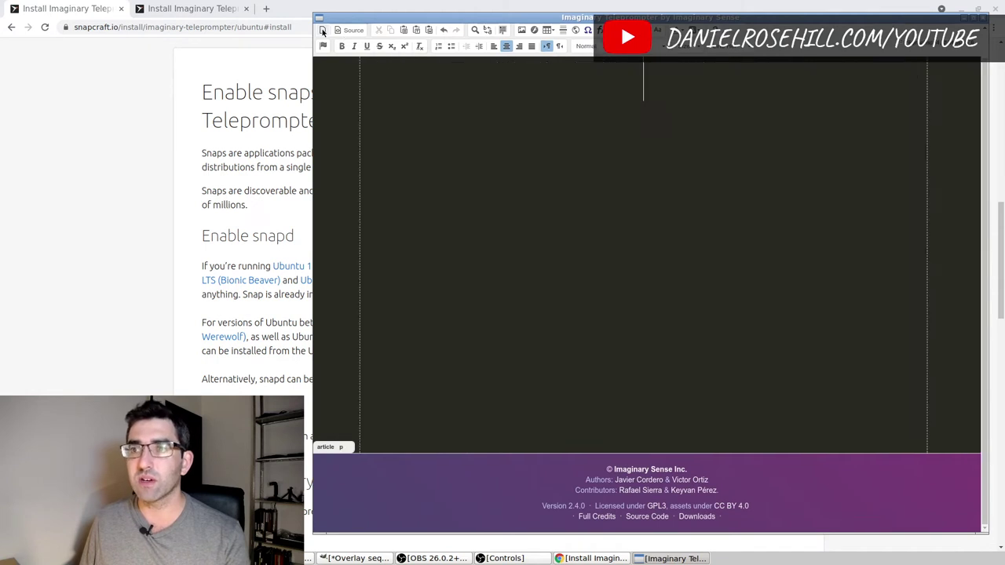
pyautogui.scroll(1, 345, 39)
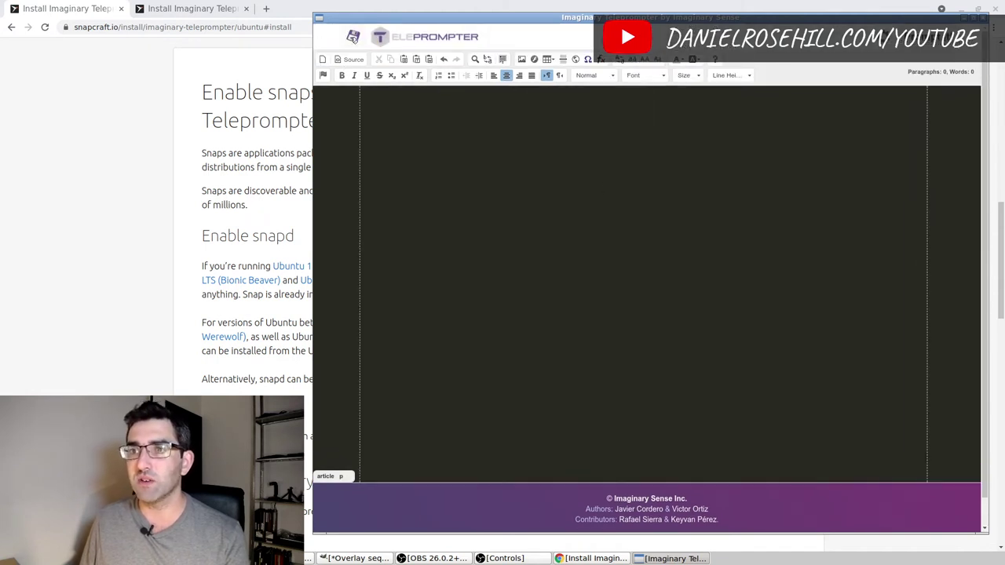
pyautogui.click(353, 37)
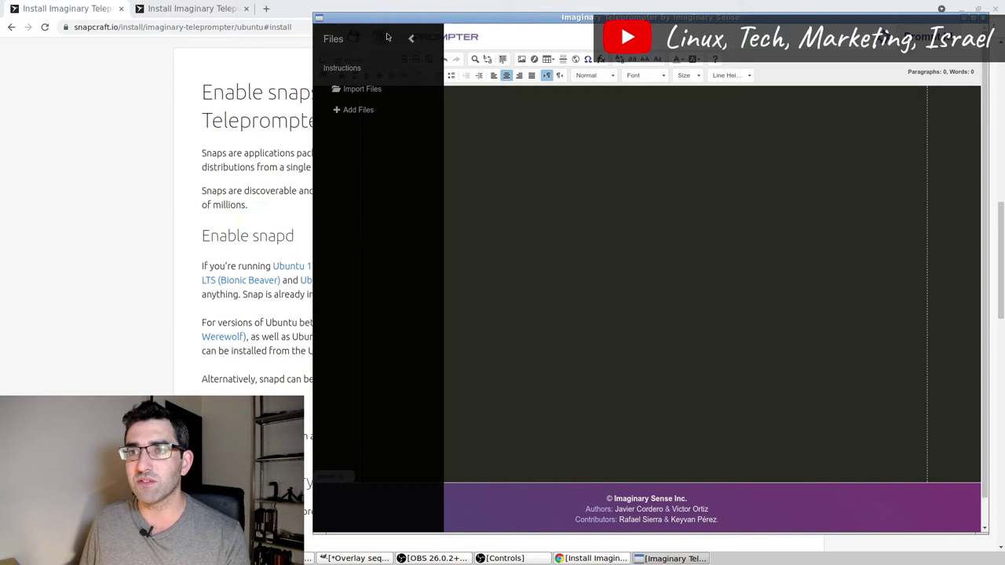
pyautogui.click(413, 40)
pyautogui.click(350, 37)
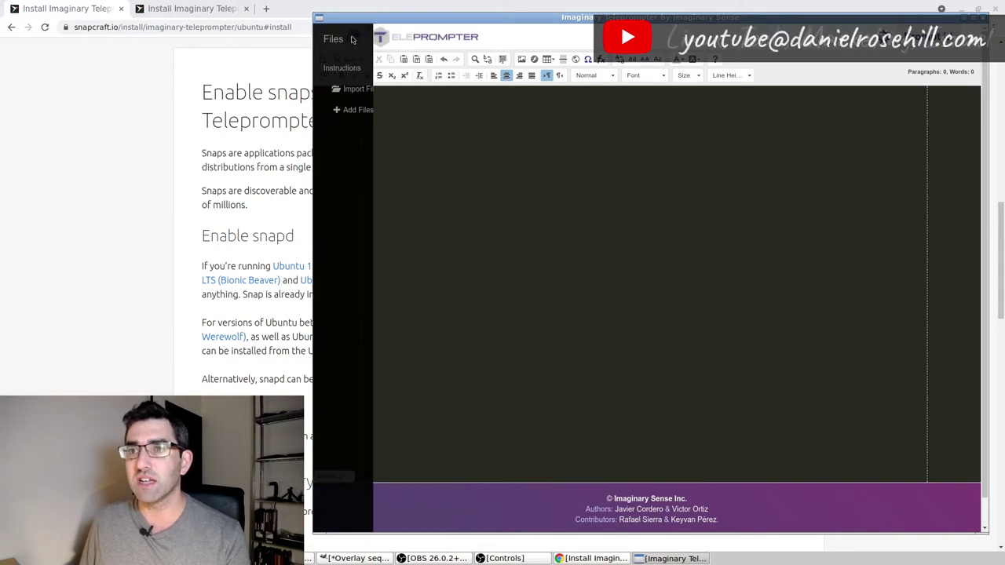
pyautogui.click(355, 112)
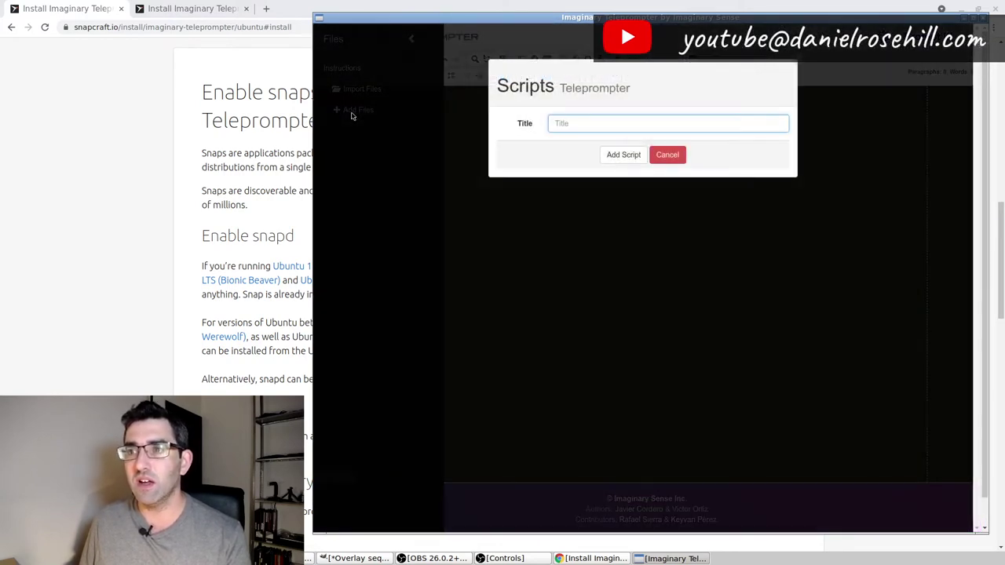
pyautogui.write('Test script')
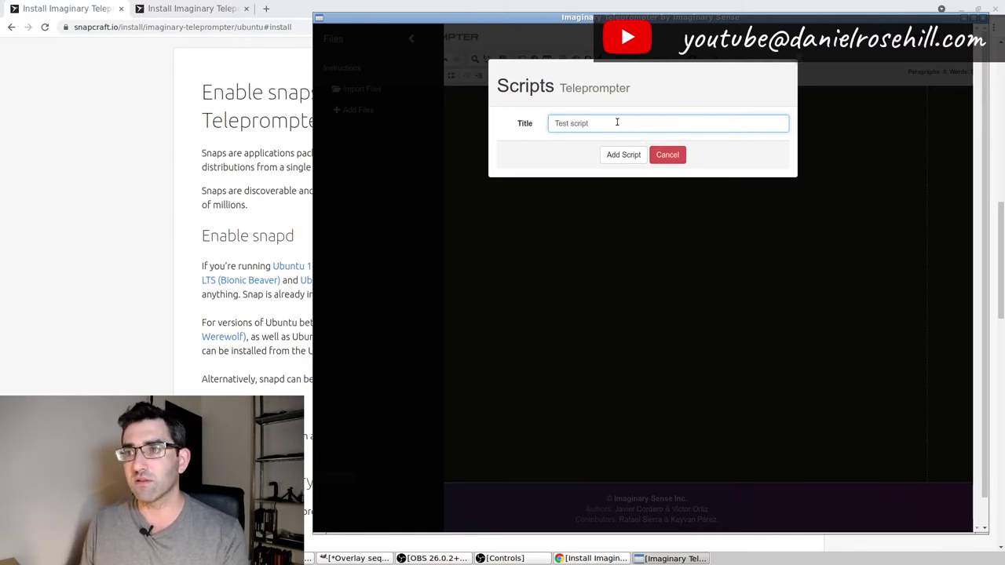
pyautogui.press('Return')
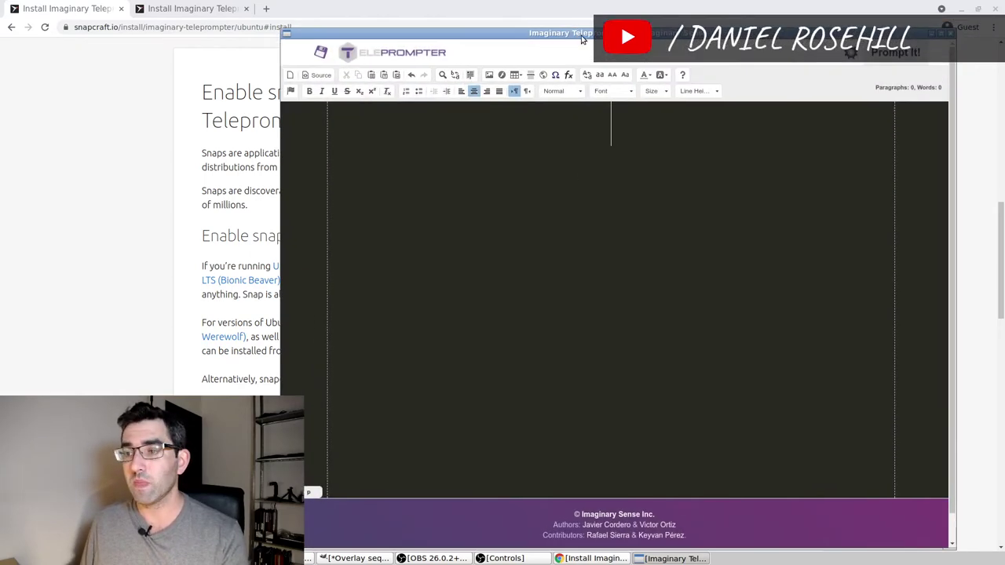
# - Type 'Hi,', a self-introduction line, and the sentence about deciding to start using a teleprompter
pyautogui.write('Hi,')
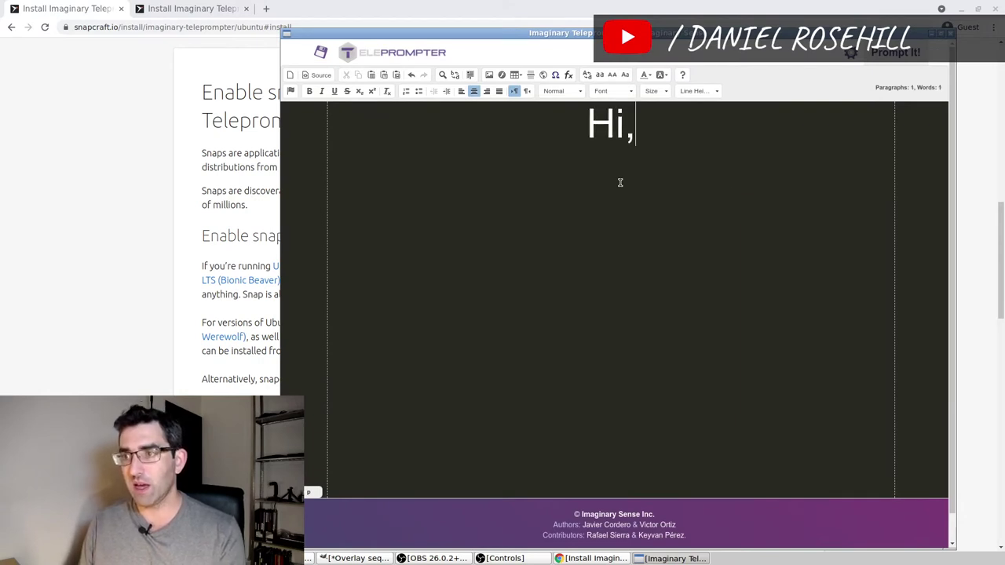
pyautogui.press('Return')
pyautogui.write('This is Daniel.')
pyautogui.press('Return')
pyautogui.write('Rather than rando')
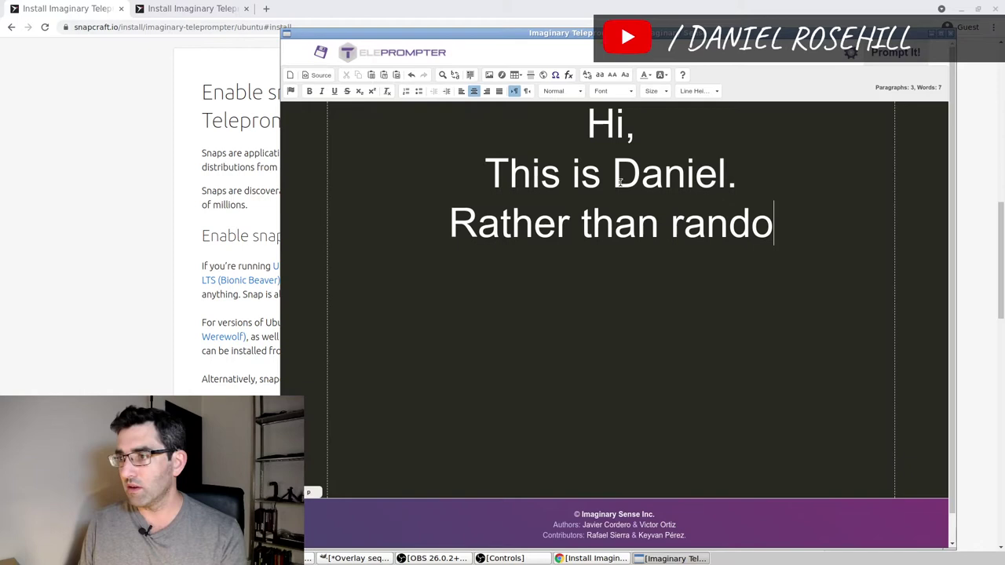
pyautogui.write('mly thinking of what to s')
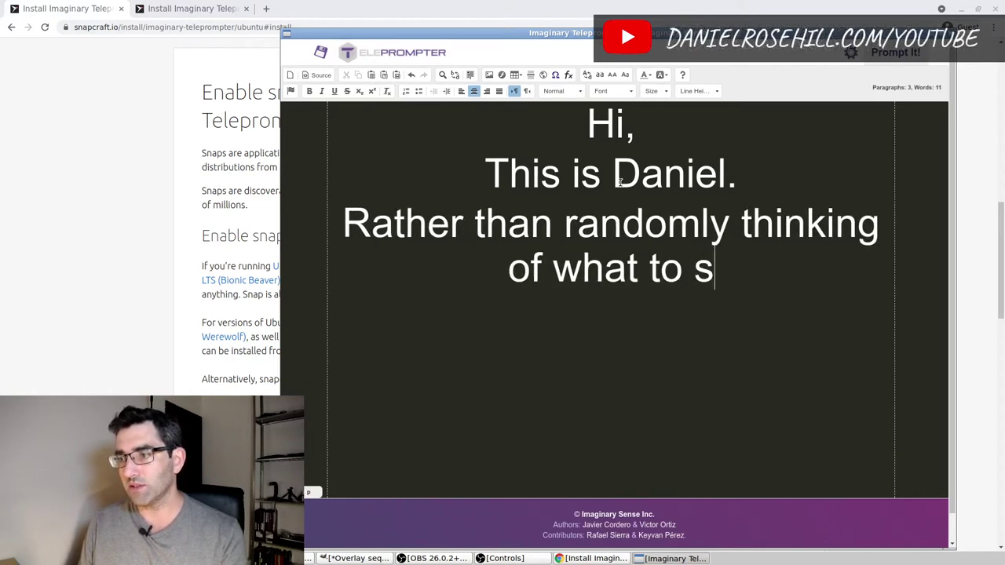
pyautogui.write("ay, I've decided to st")
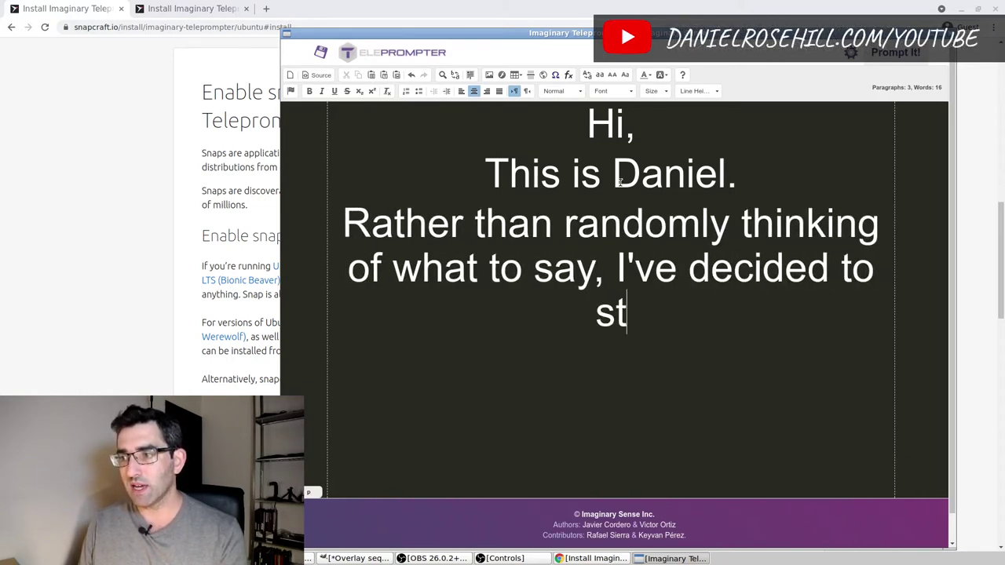
pyautogui.write('art using a')
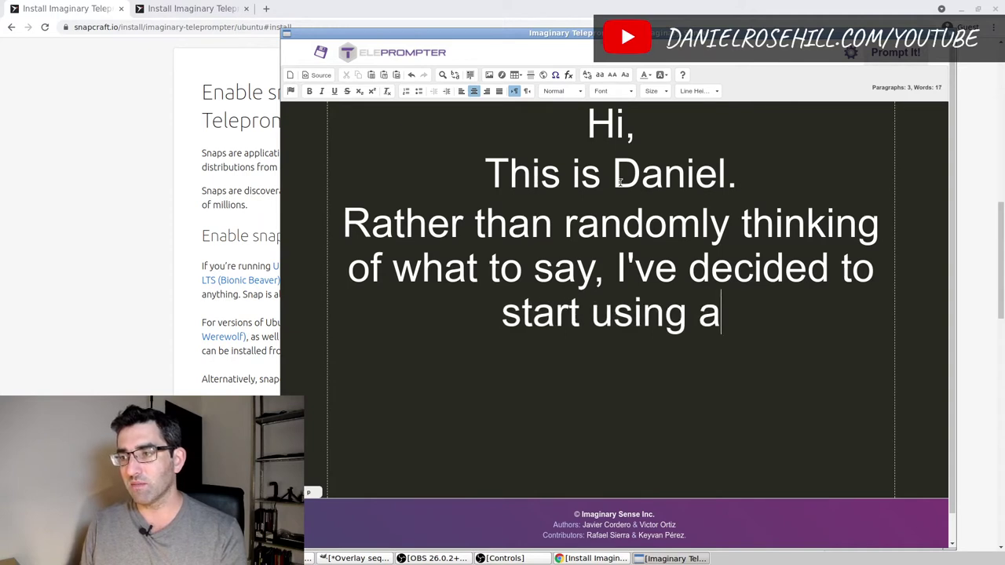
pyautogui.write(' teleprompter. ')
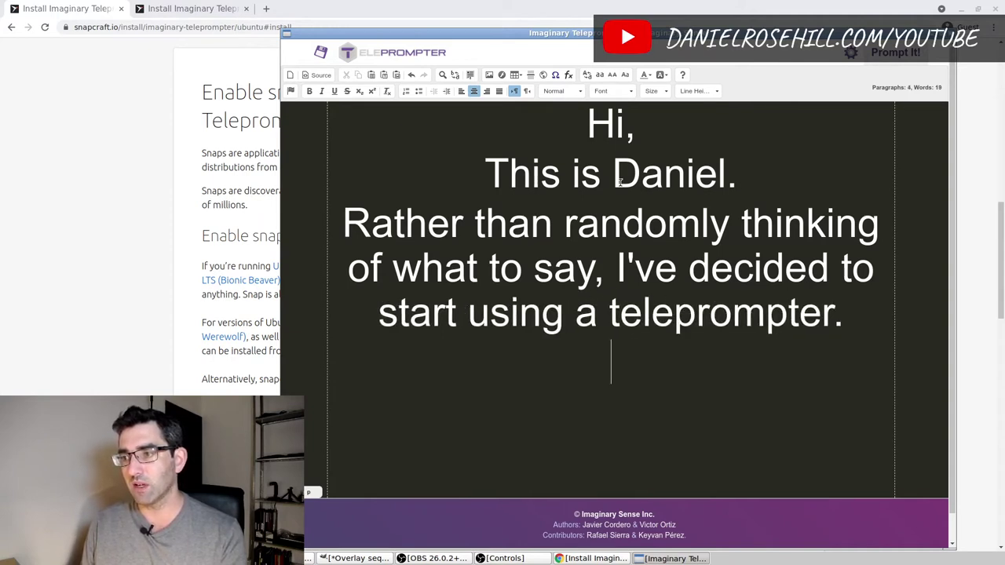
pyautogui.write('Teleprompters are ')
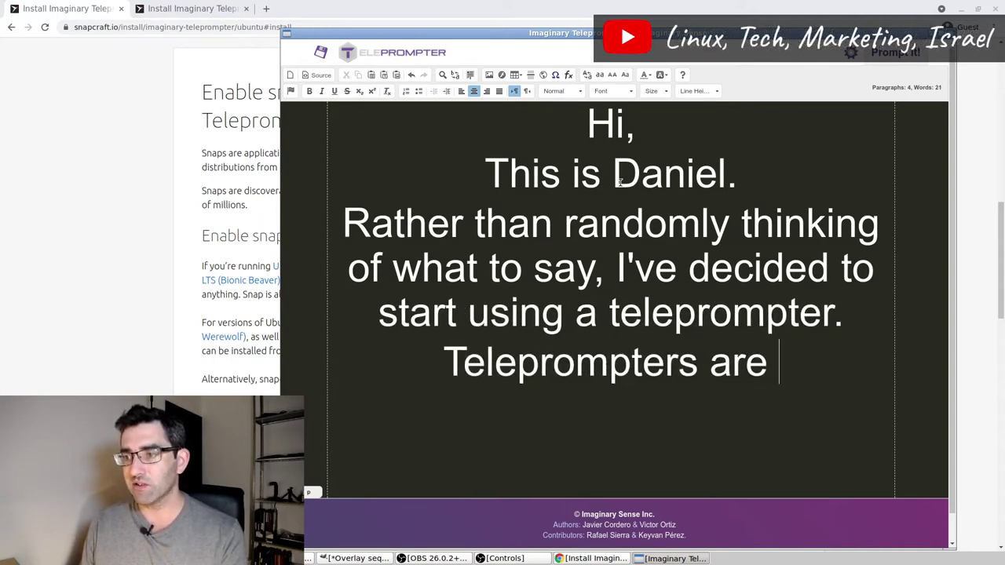
pyautogui.write("great - and what's even ")
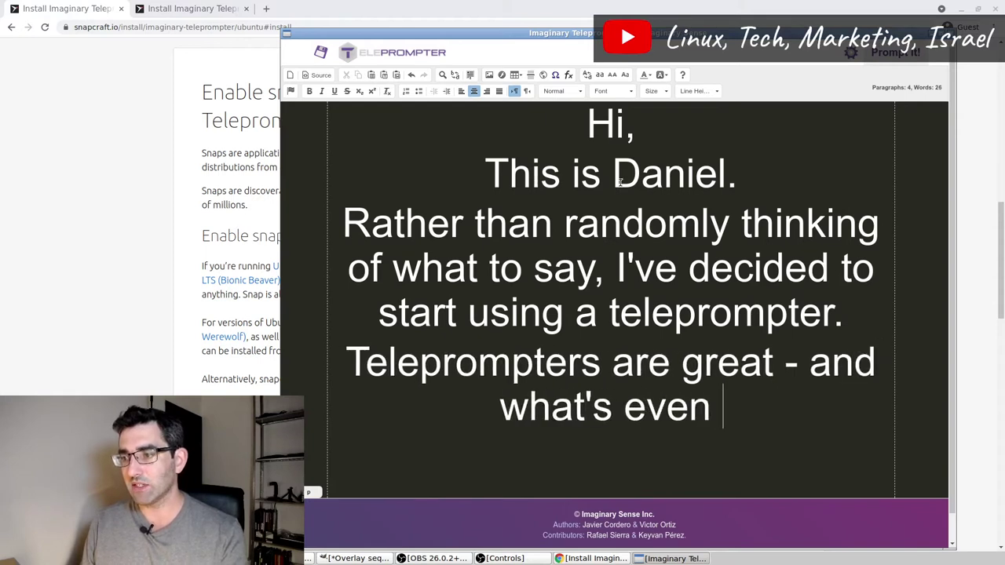
pyautogui.write('greater is that ev')
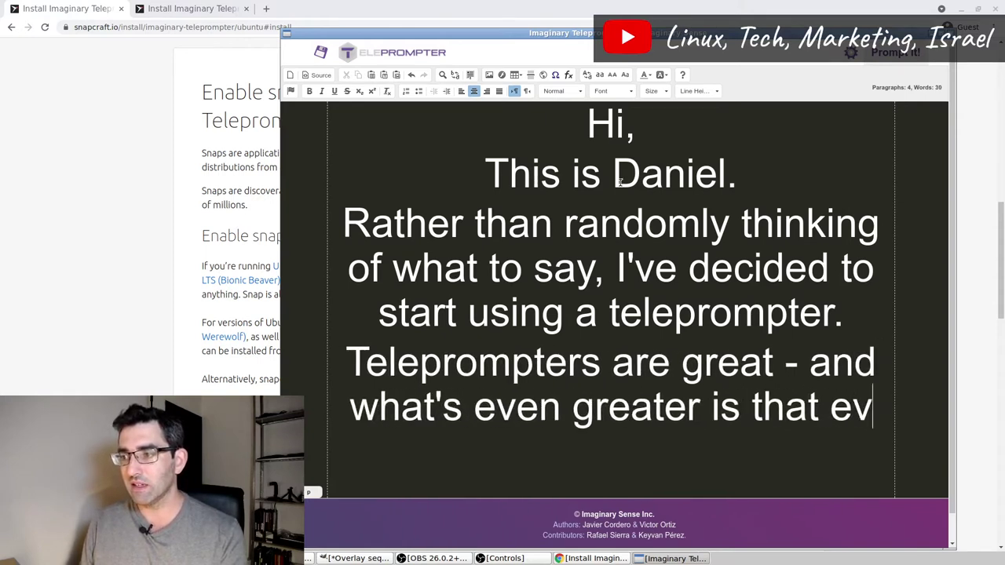
pyautogui.write('en us Linux boff')
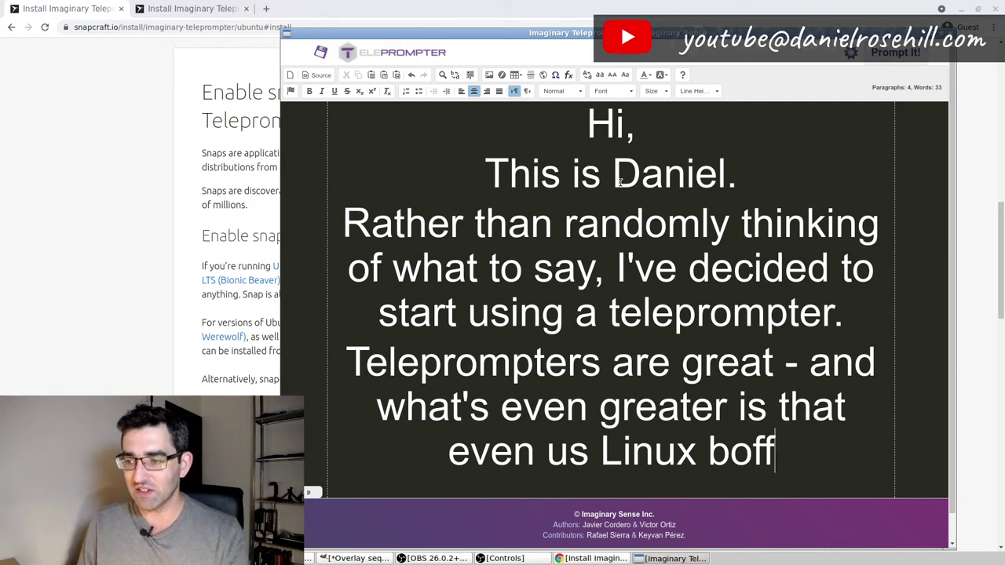
# - Finish the Linux sentence and add the paragraph about avoiding improvising while fiddling with OBS Studio controls
pyautogui.write('ins are able to ')
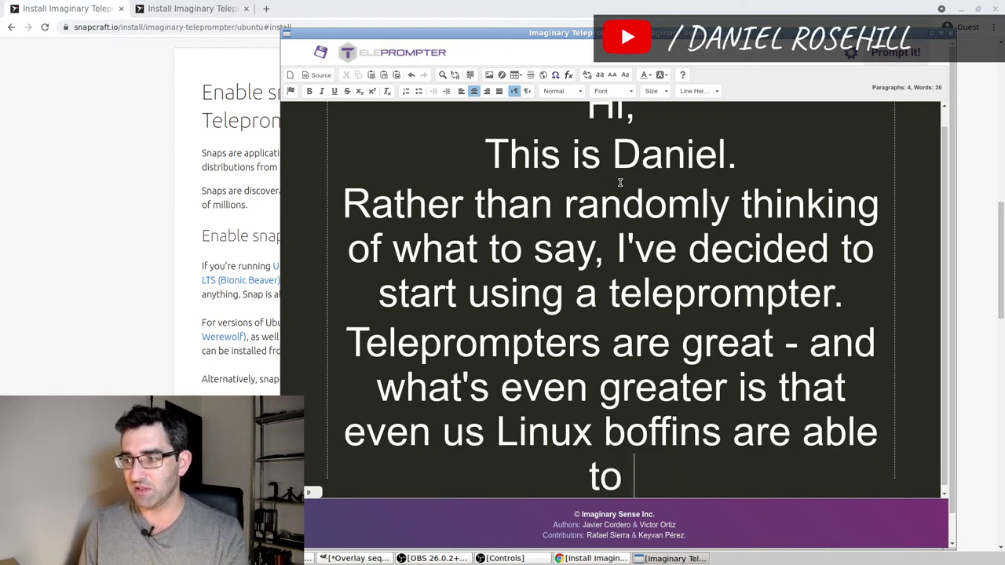
pyautogui.write('partake in the fun.')
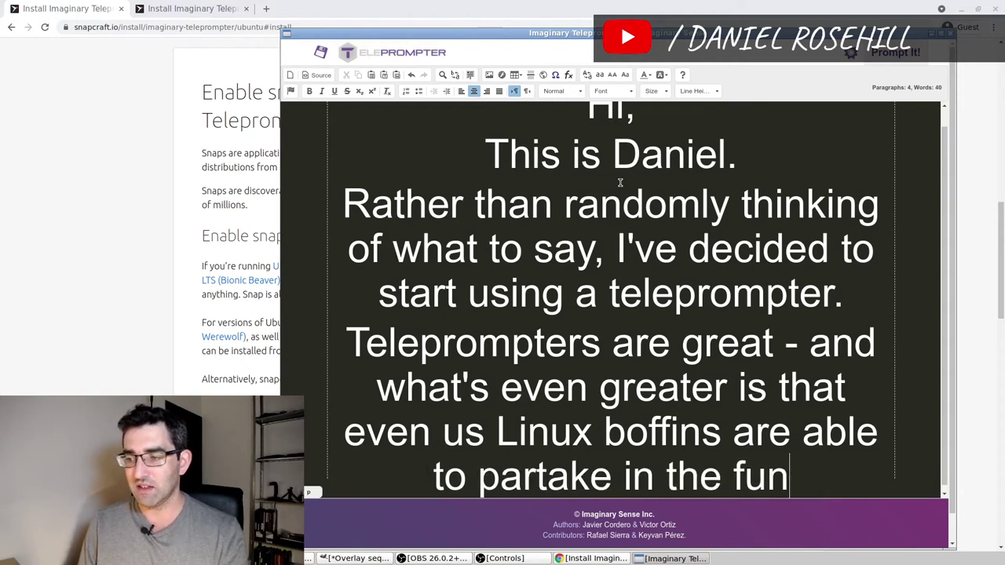
pyautogui.press('Return')
pyautogui.write('Teleprompt')
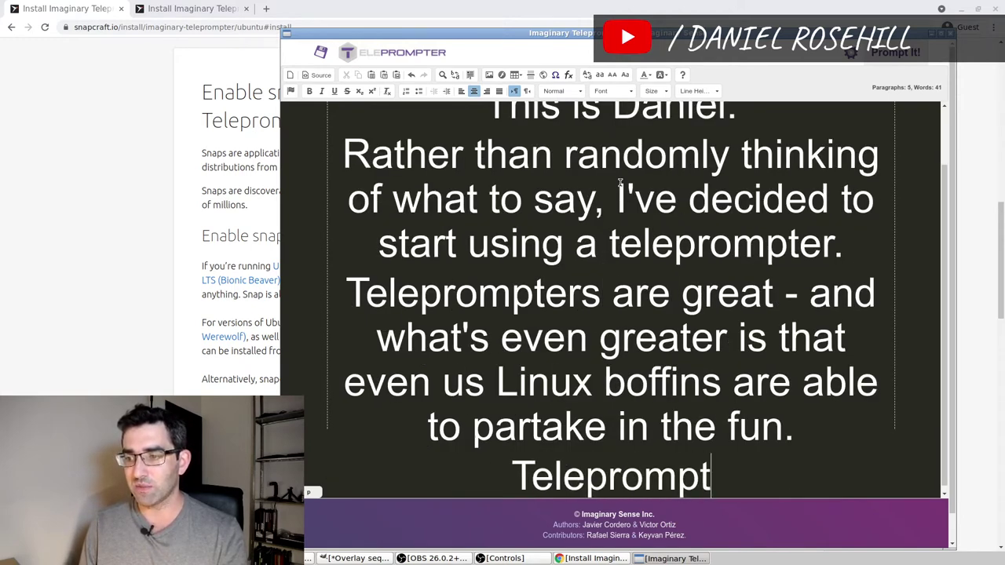
pyautogui.write('ers allow you to')
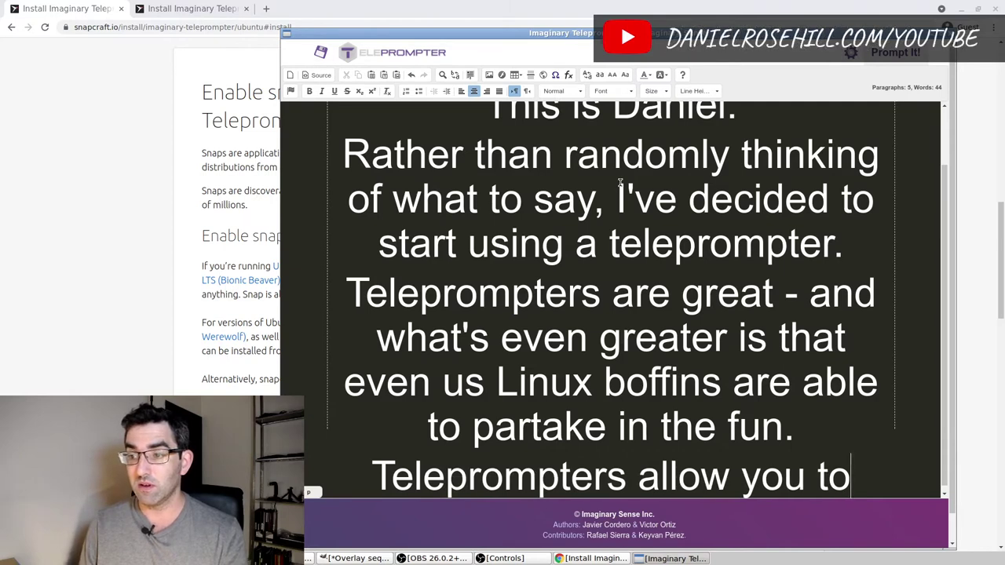
pyautogui.press('BackSpace')
pyautogui.press('BackSpace')
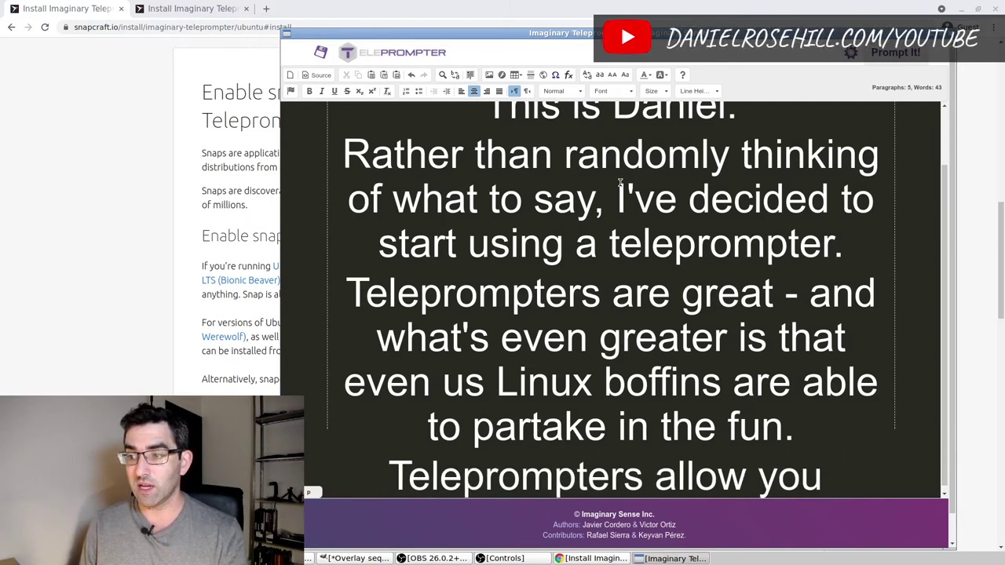
pyautogui.write('to get past the')
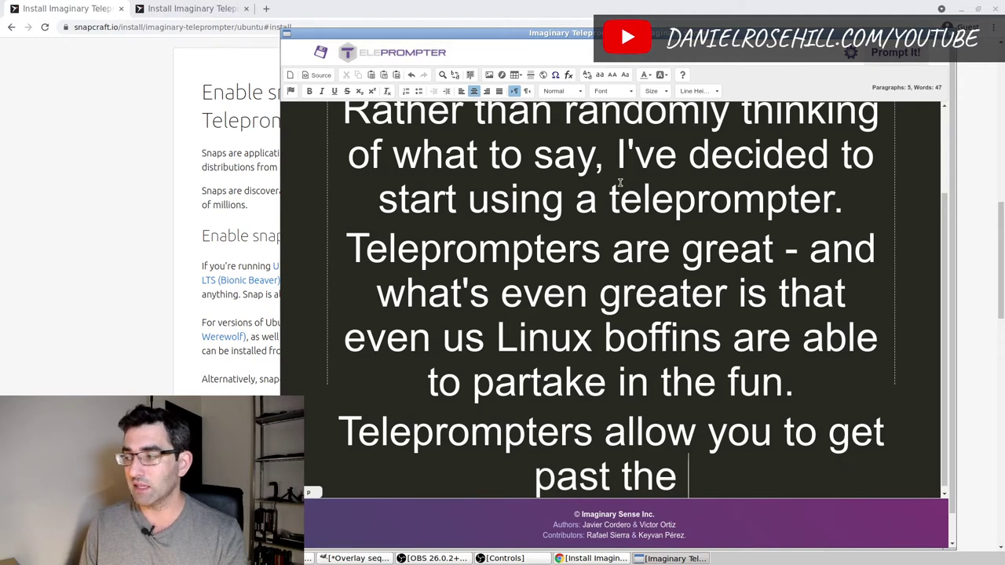
pyautogui.write(' mental h')
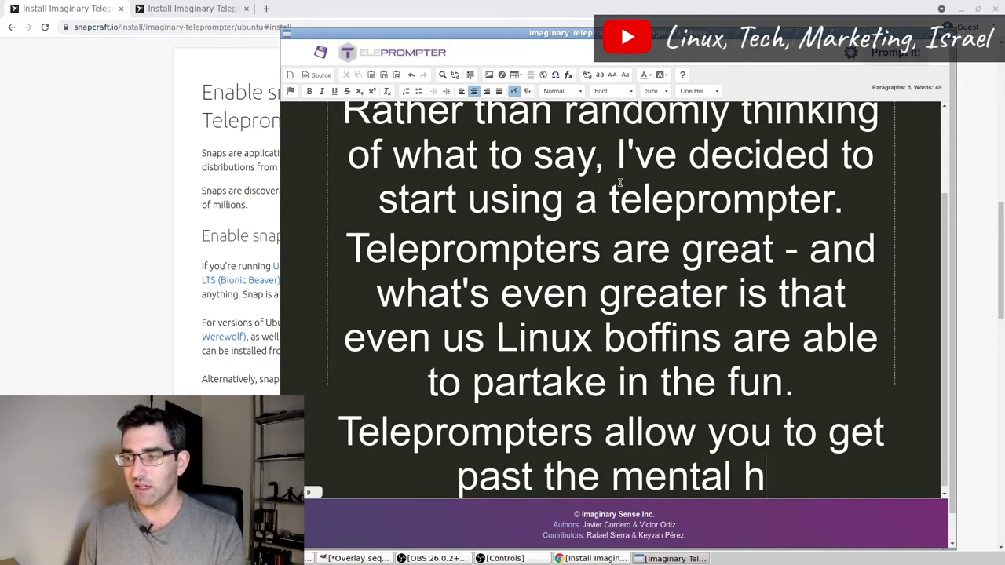
pyautogui.write('eadache of ')
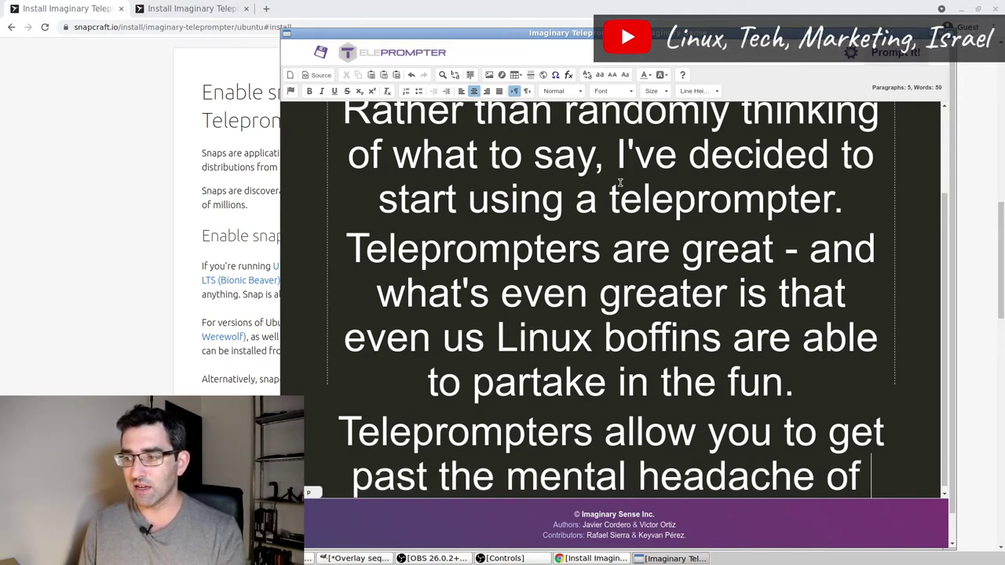
pyautogui.write('trying to improvise your')
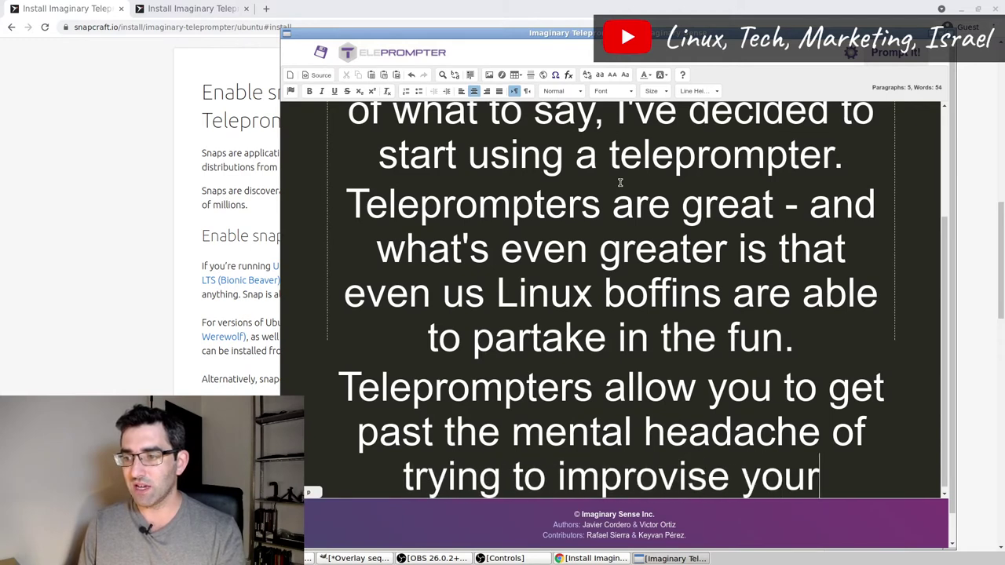
pyautogui.write(" script while you're also fiddling with")
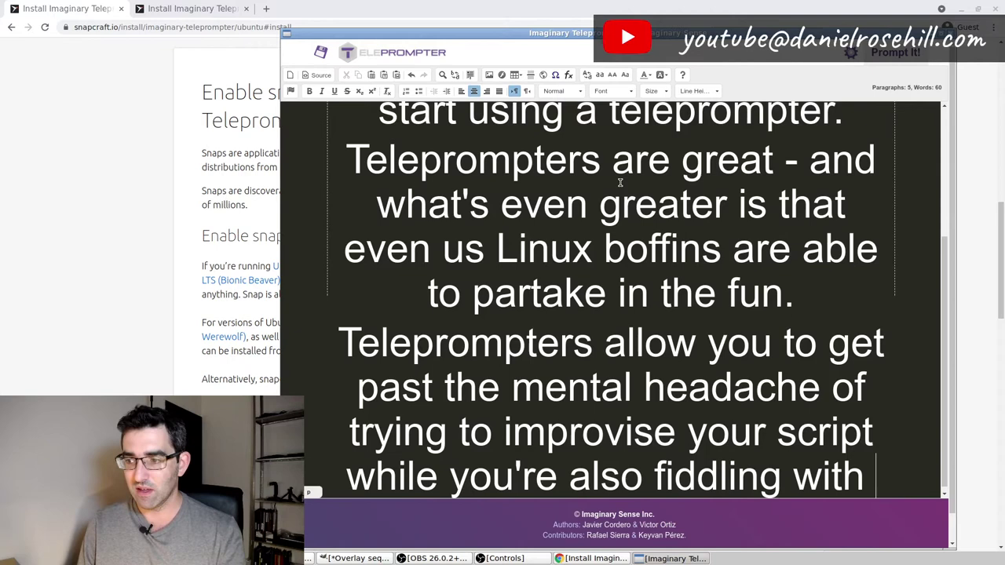
pyautogui.write(' an endless arr')
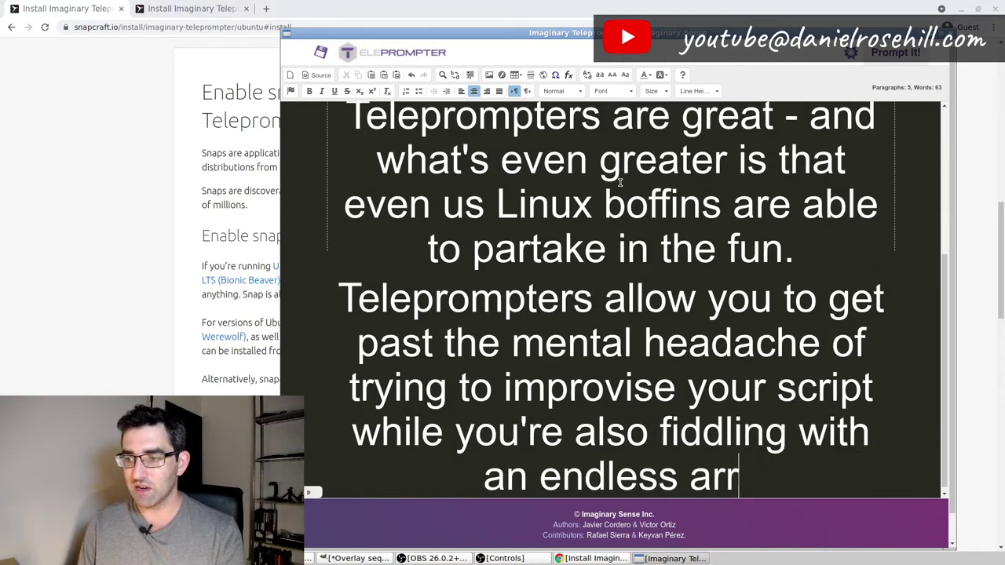
pyautogui.write('ay of controls in OBS S')
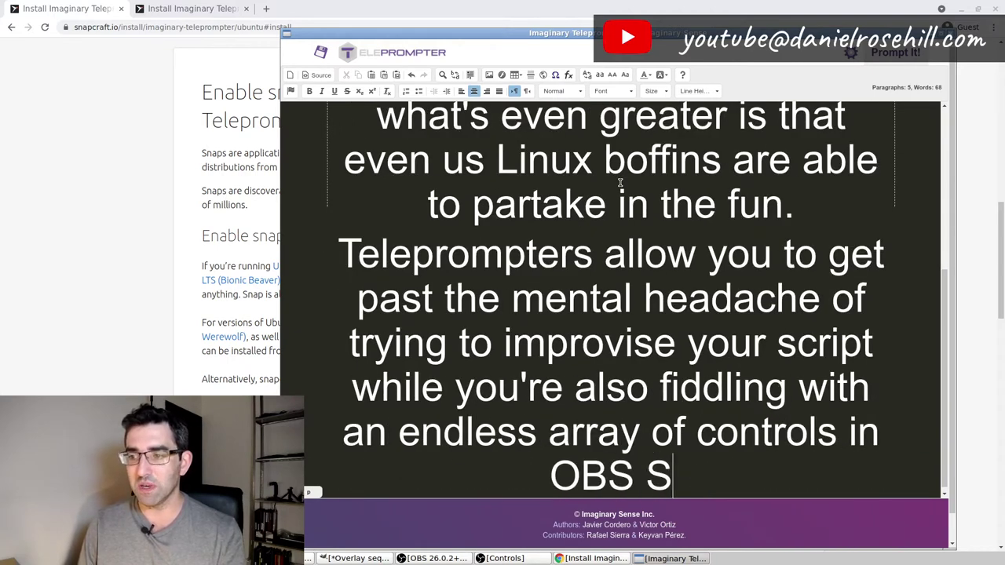
pyautogui.write('tudio')
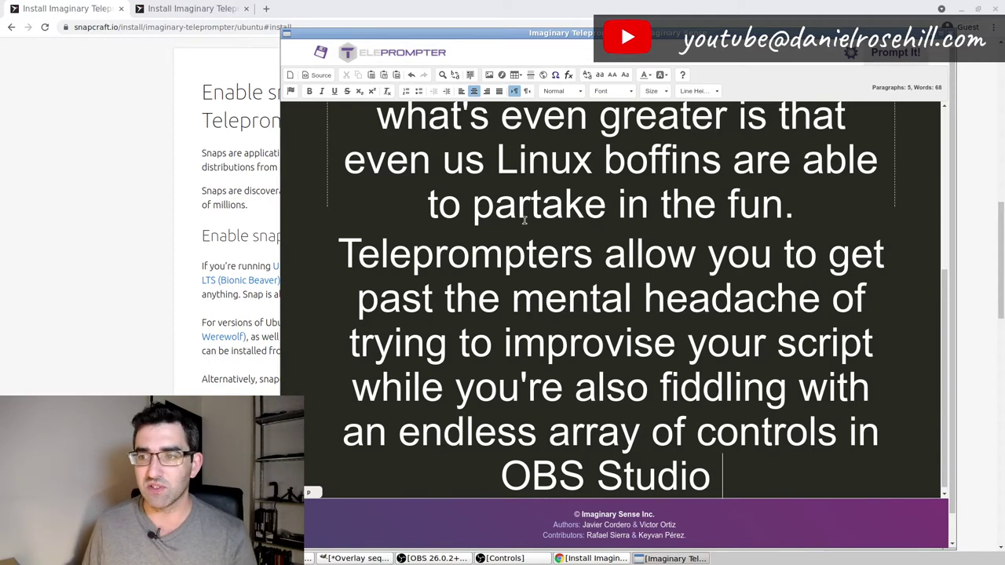
pyautogui.scroll(5, 522, 216)
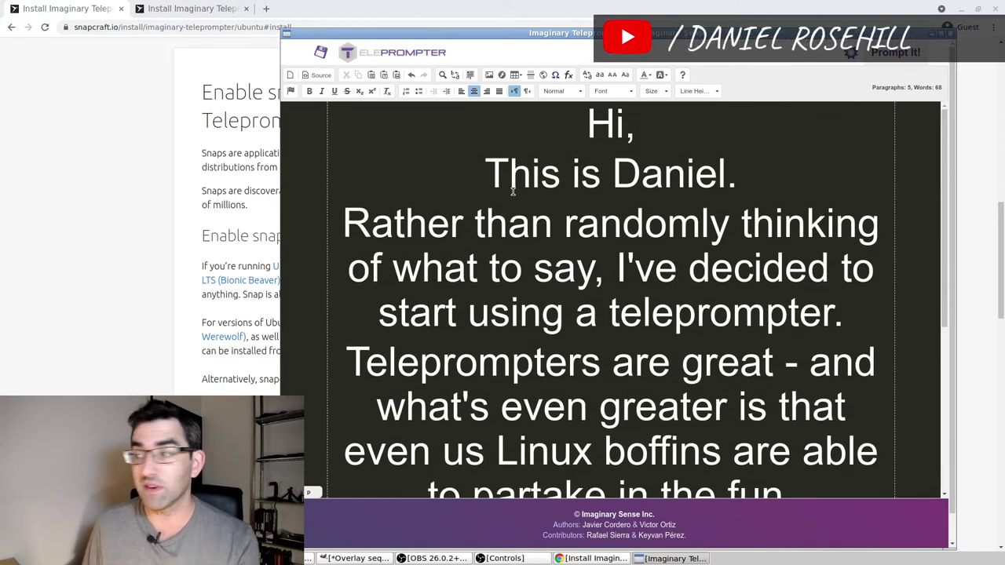
# - Inspect the Font, Line Height, Size and Format dropdowns and the HTML Source view without changes
pyautogui.click(621, 92)
pyautogui.click(621, 92)
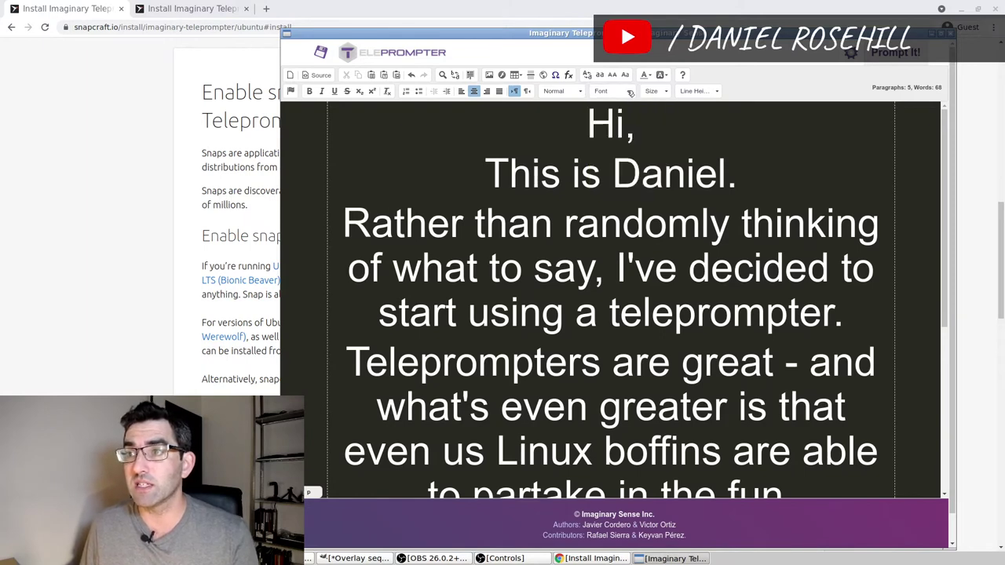
pyautogui.click(704, 93)
pyautogui.click(704, 92)
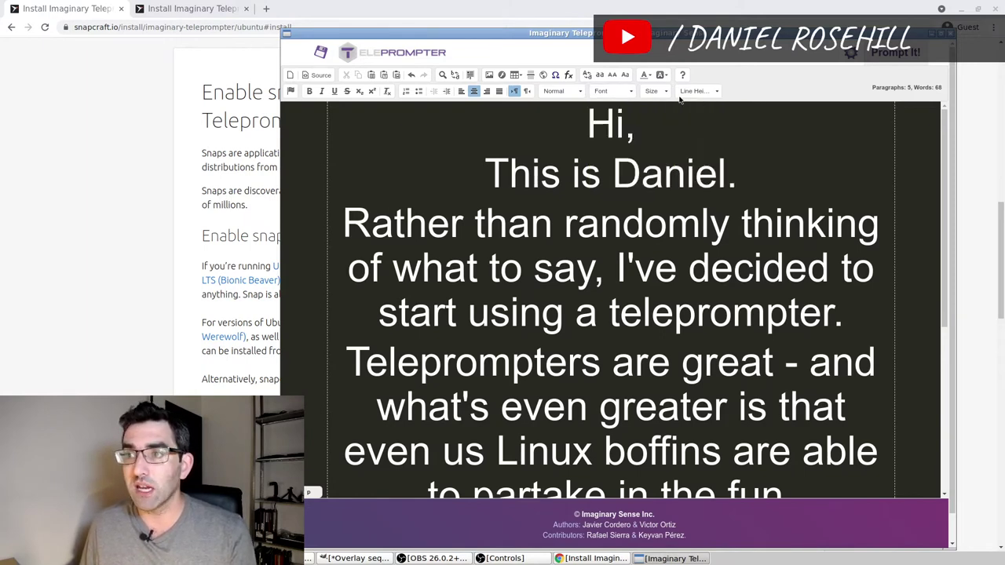
pyautogui.click(656, 92)
pyautogui.click(658, 93)
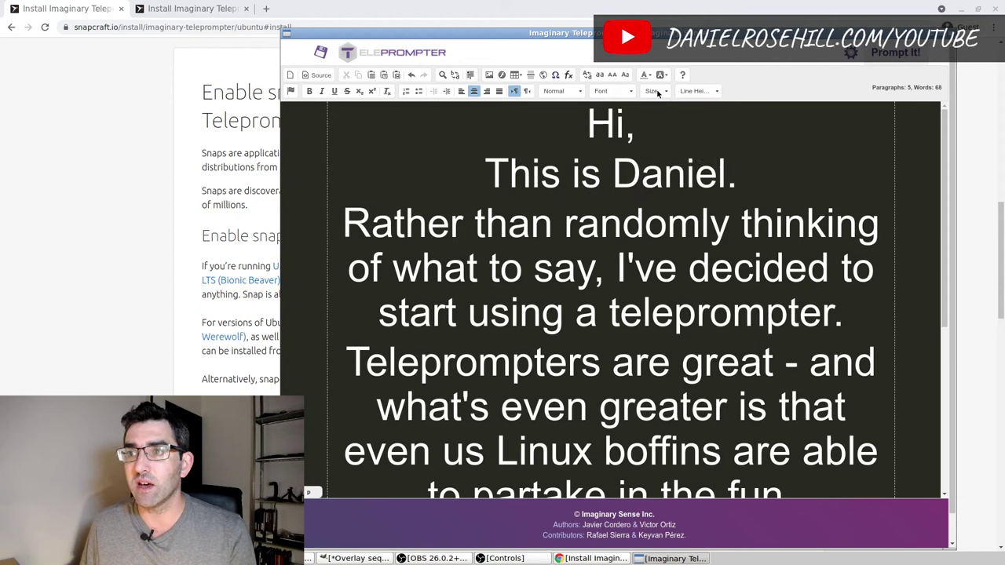
pyautogui.click(546, 92)
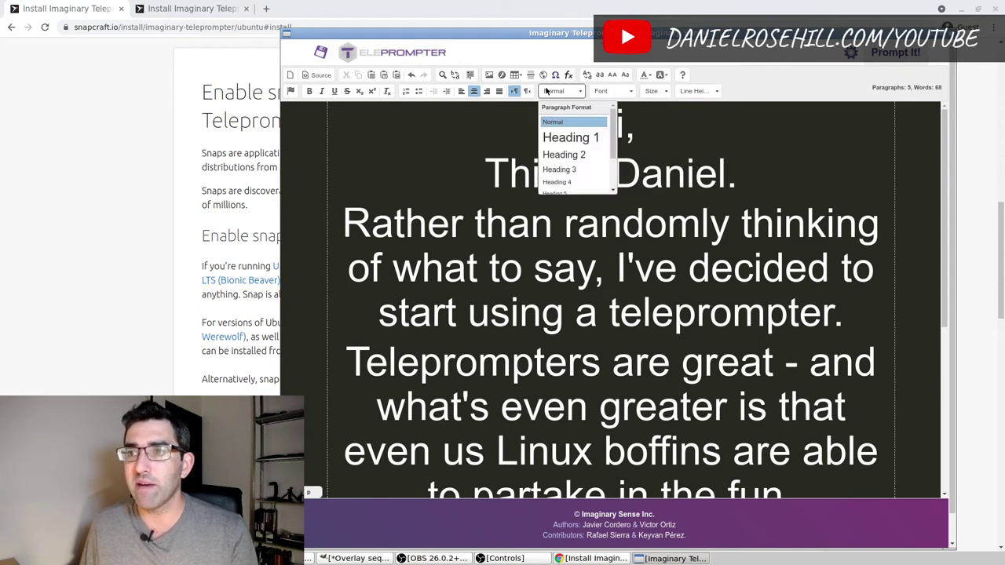
pyautogui.click(571, 92)
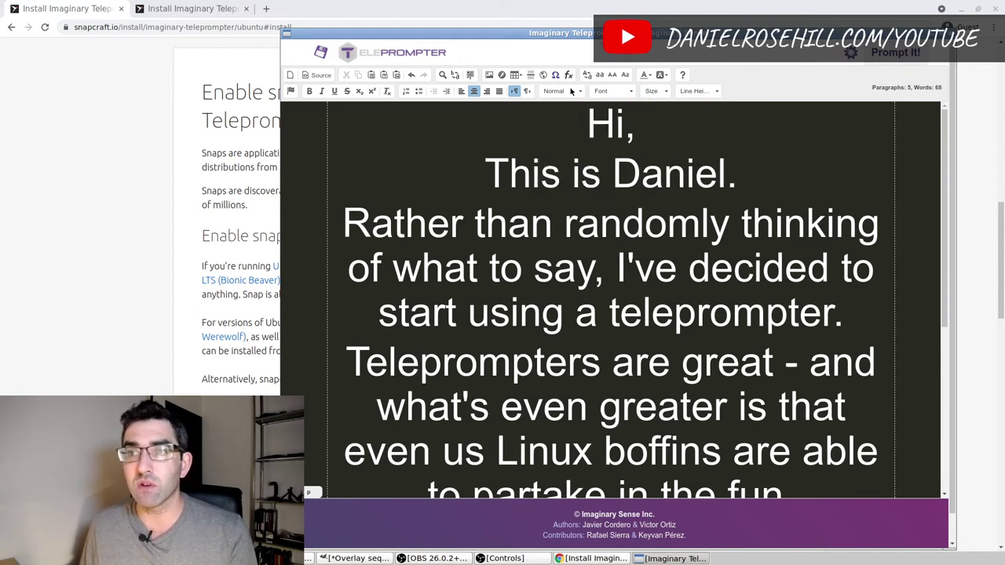
pyautogui.click(314, 78)
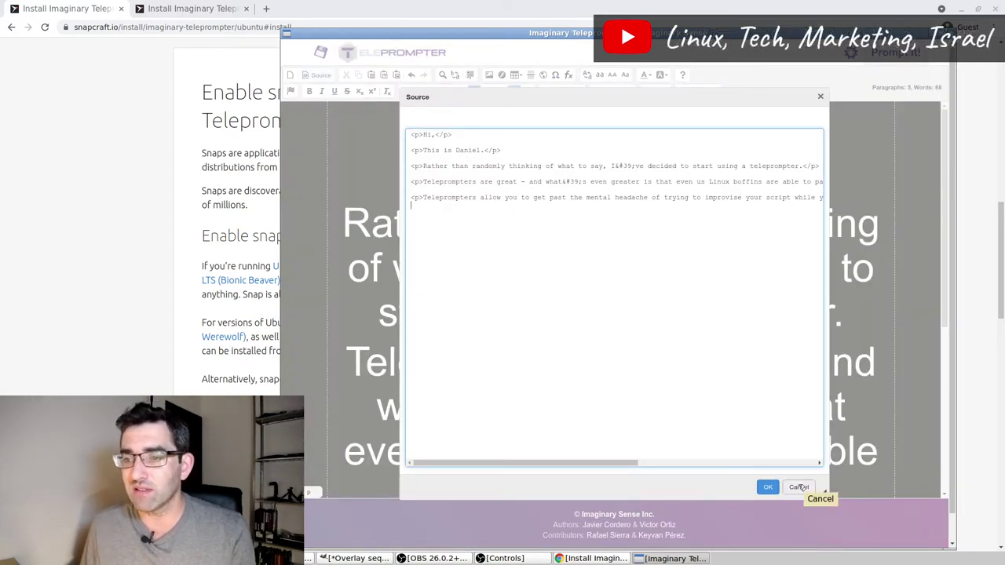
pyautogui.click(799, 488)
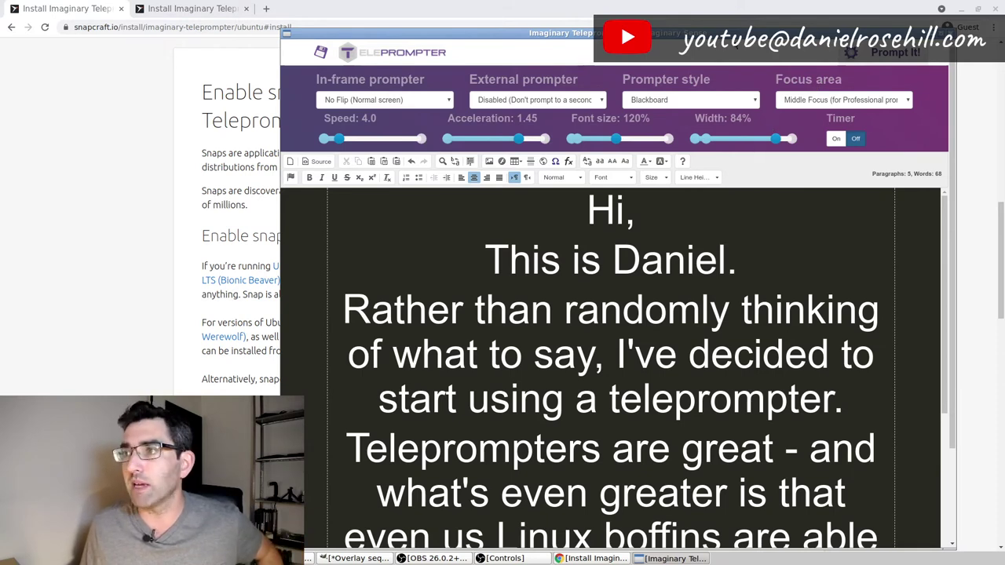
# - Move the window, try Horizontal Flip, then return in-frame prompting to No Flip with external prompting disabled
pyautogui.moveTo(736, 41); pyautogui.dragTo(638, 109)
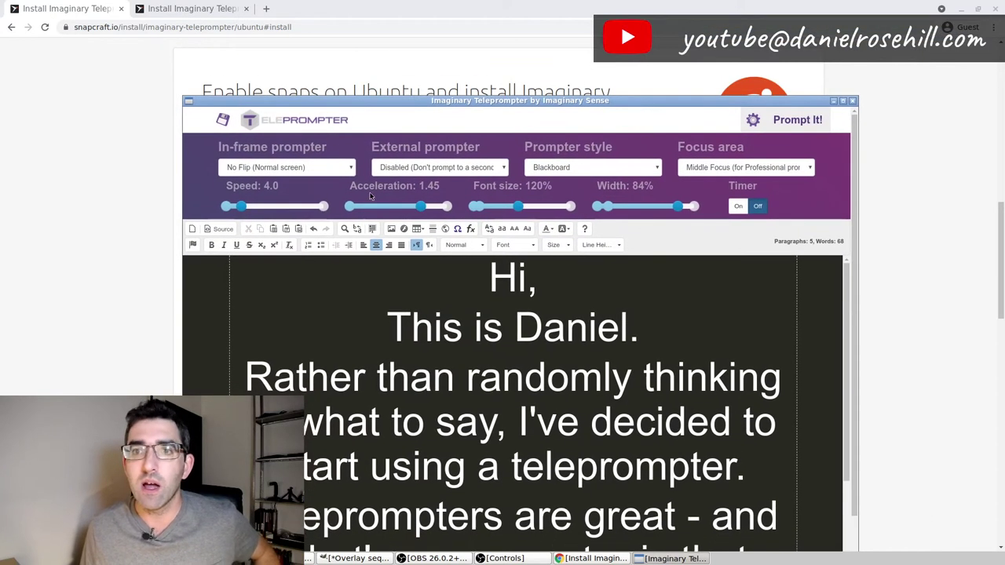
pyautogui.click(309, 163)
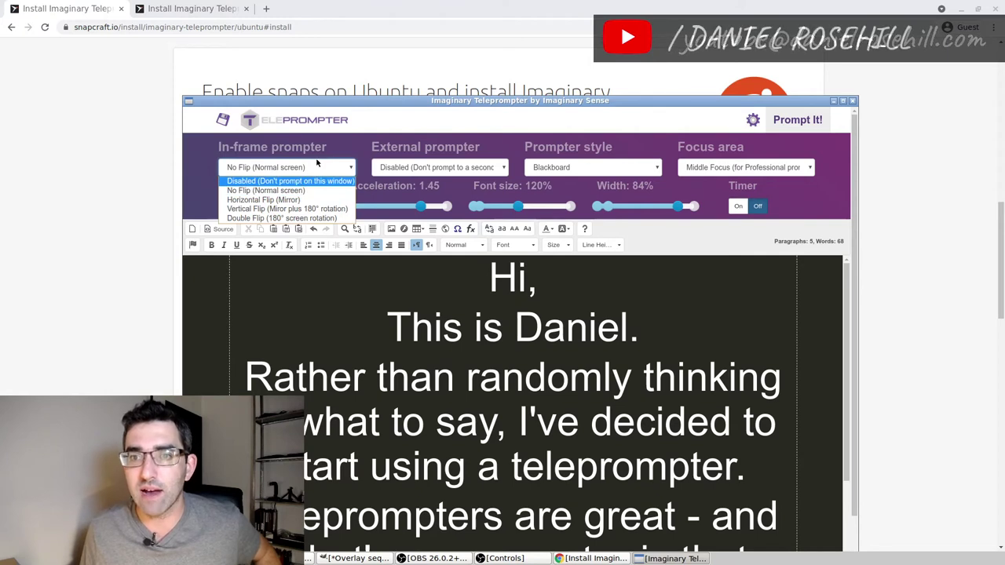
pyautogui.click(277, 201)
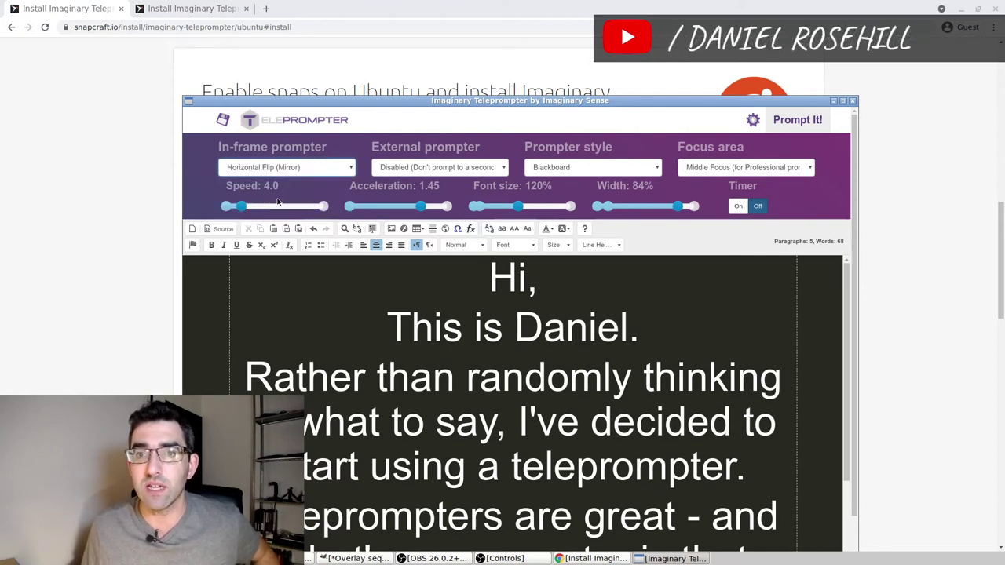
pyautogui.click(297, 169)
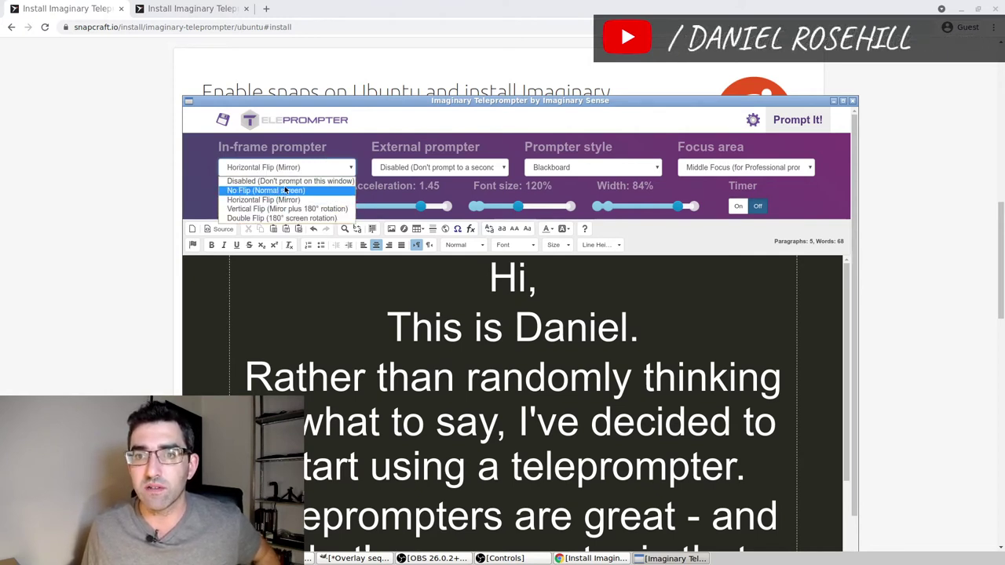
pyautogui.click(282, 193)
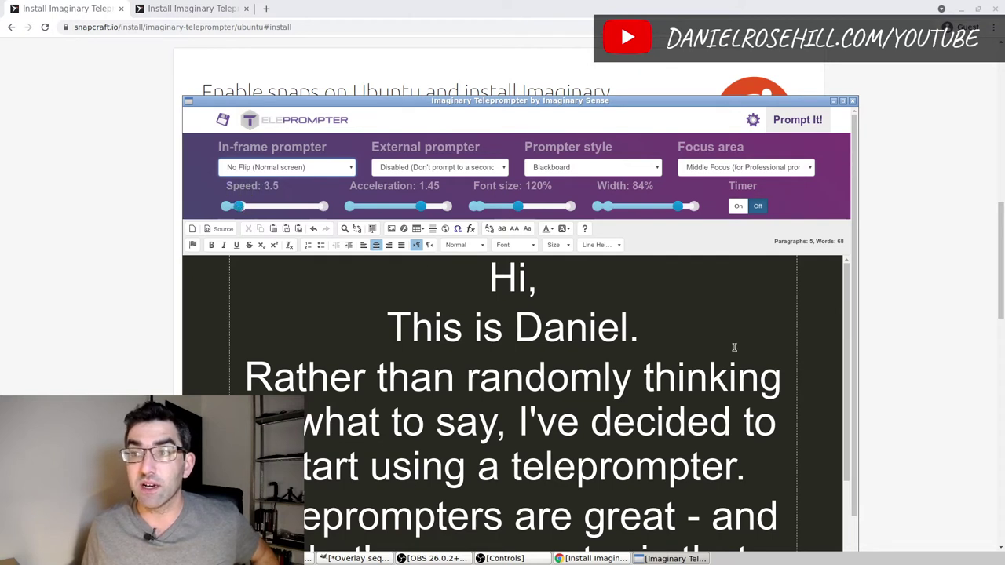
pyautogui.click(462, 168)
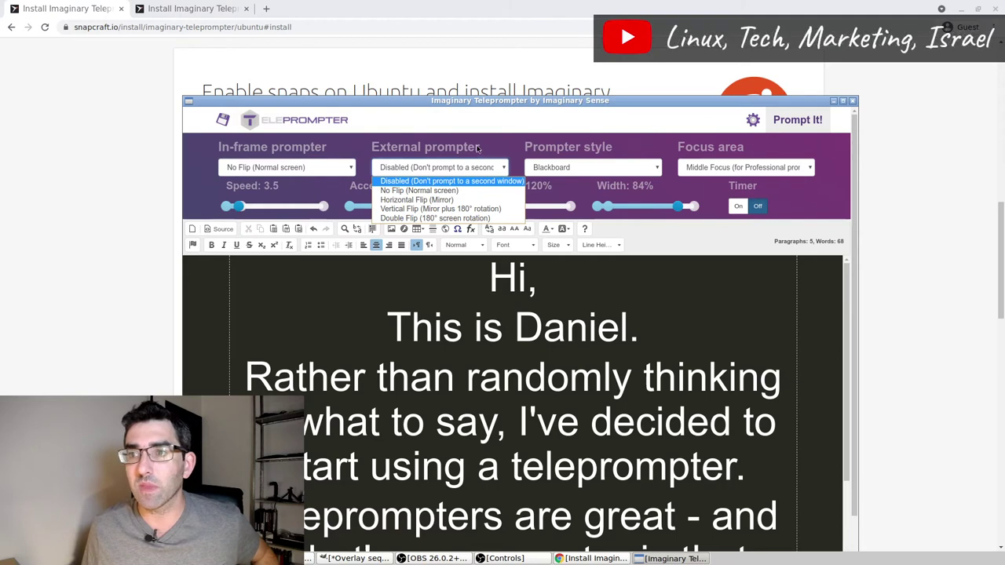
pyautogui.click(479, 150)
# - Preview the Whiteboard and Classic Yellow prompter styles, then bring up the Custom Style administration panel
pyautogui.click(625, 173)
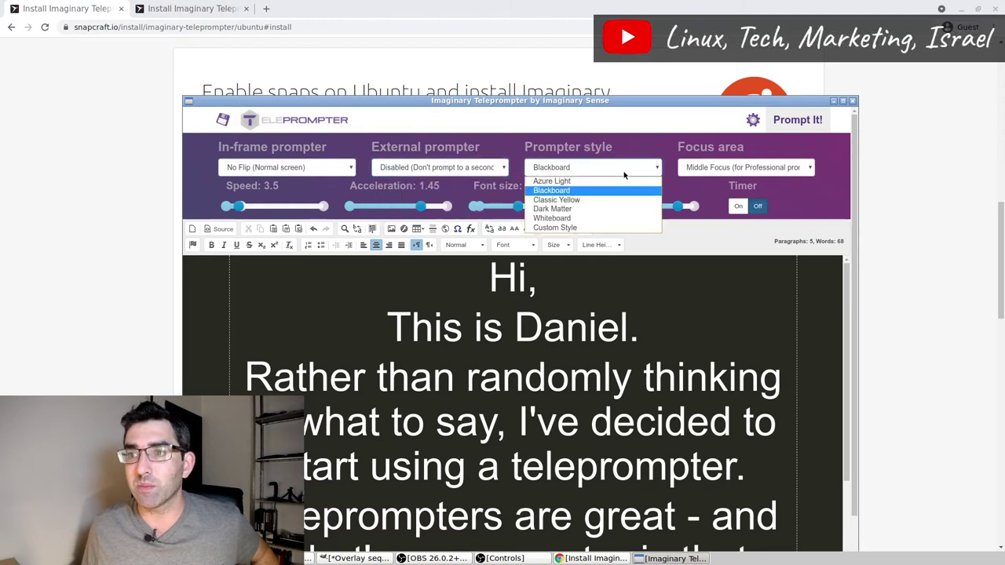
pyautogui.click(564, 220)
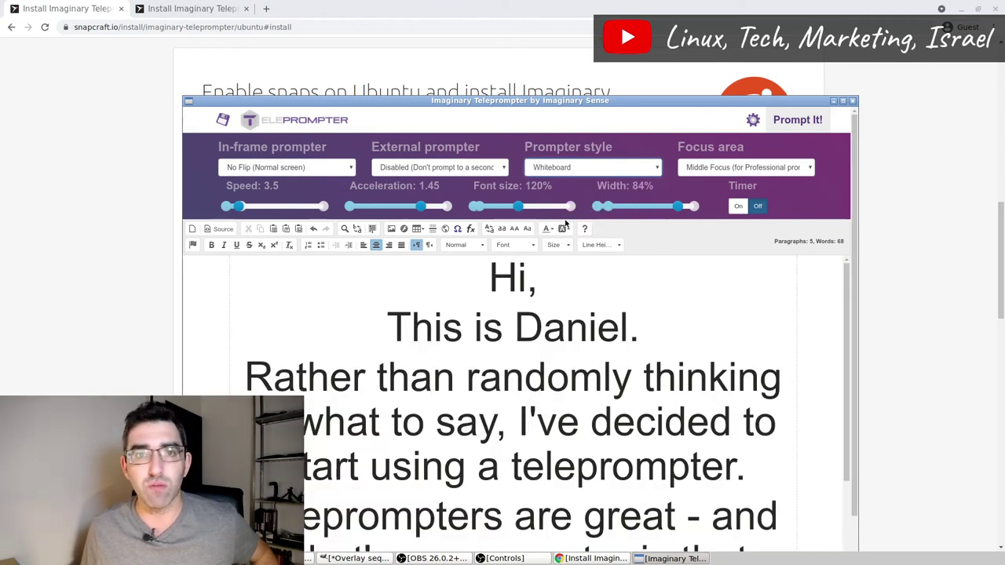
pyautogui.click(605, 172)
pyautogui.click(556, 200)
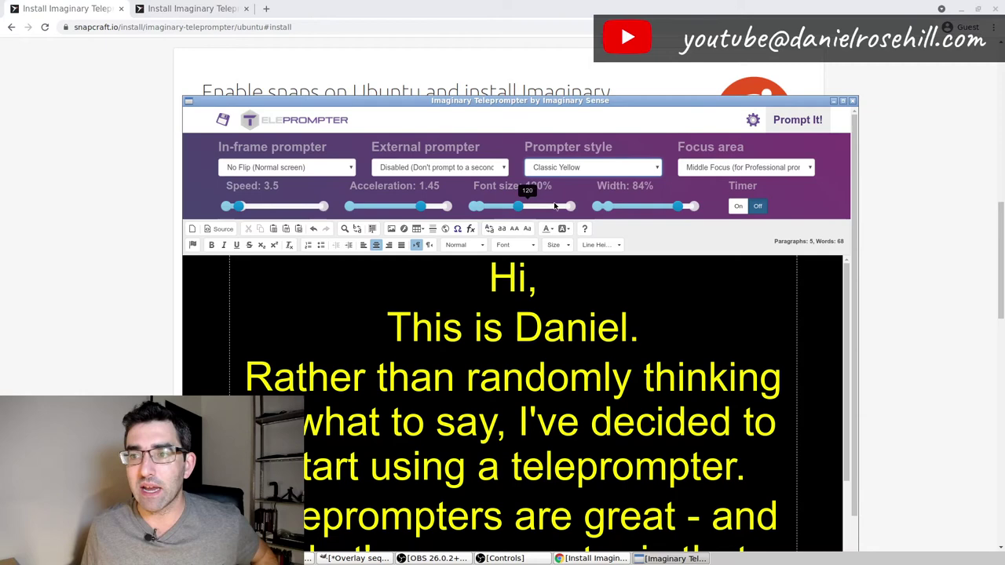
pyautogui.click(584, 172)
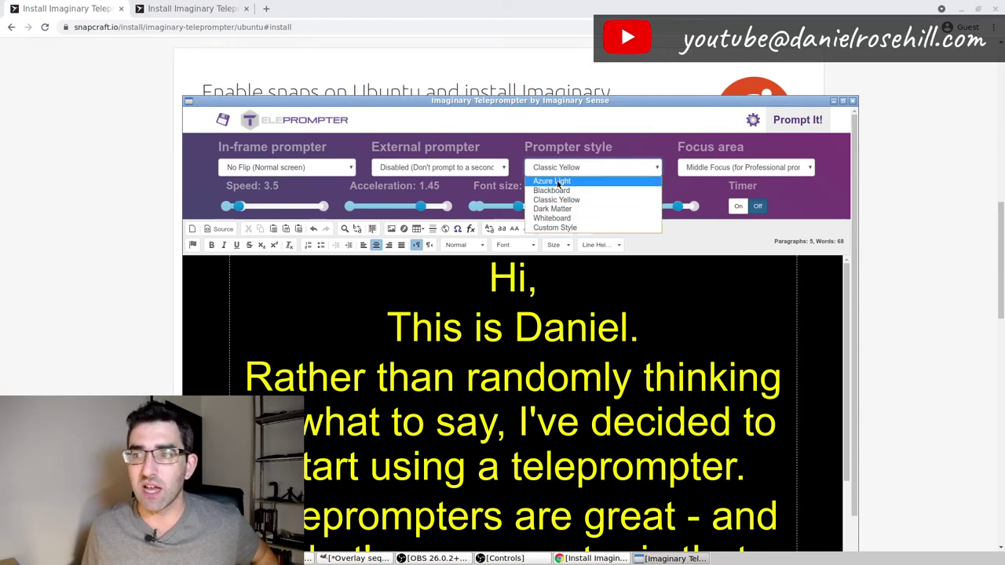
pyautogui.click(564, 180)
pyautogui.click(579, 171)
pyautogui.click(560, 229)
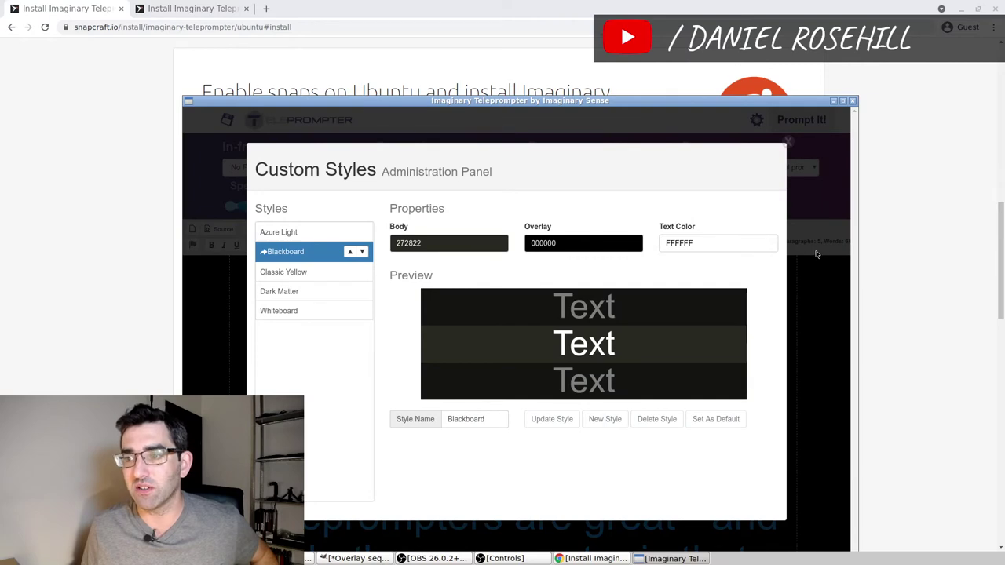
# - Dismiss the Custom Styles panel and widen the prompter text area to 92%
pyautogui.press('Escape')
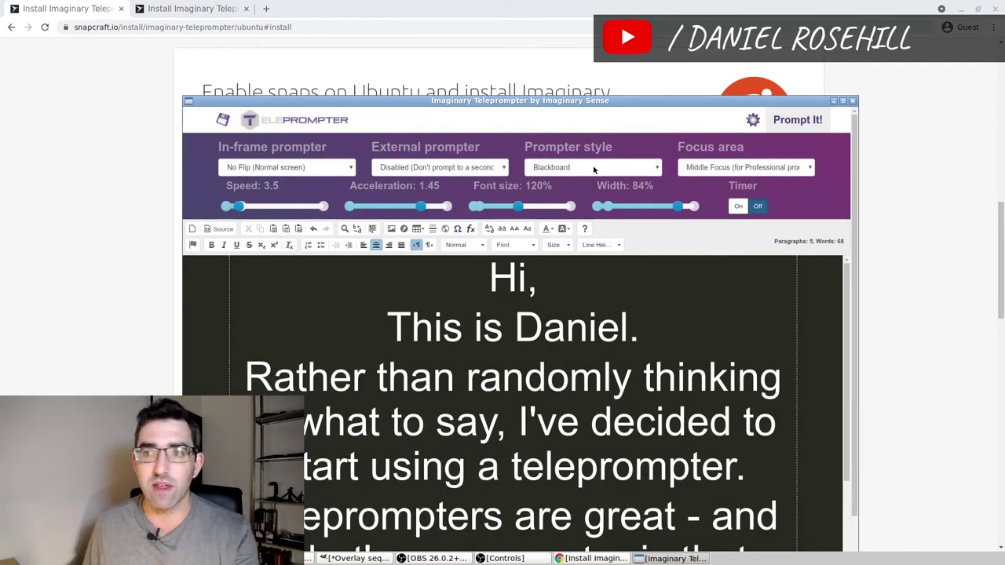
pyautogui.moveTo(682, 209)
pyautogui.mouseDown()
pyautogui.moveTo(696, 207)
pyautogui.moveTo(688, 213)
pyautogui.mouseUp()
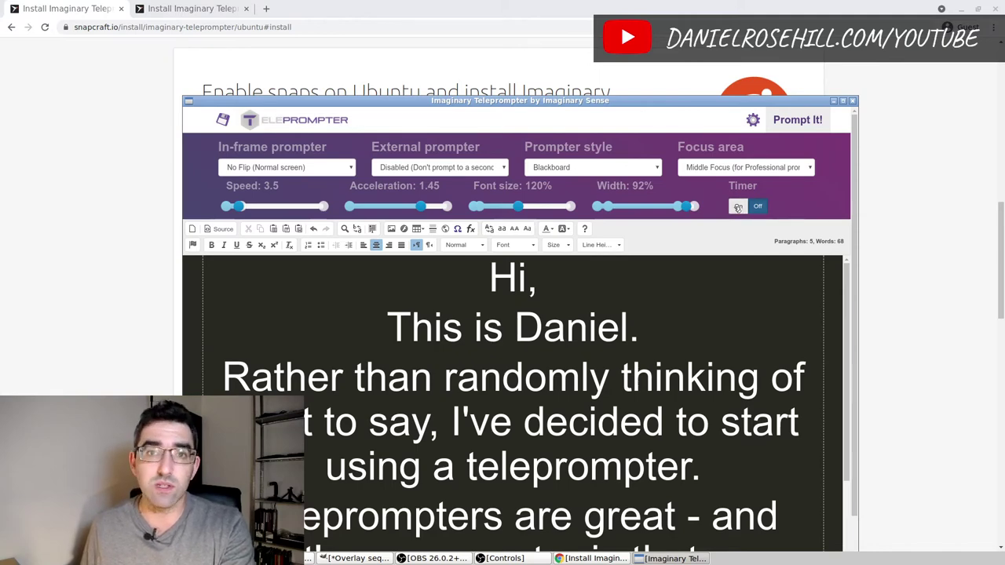
pyautogui.click(792, 120)
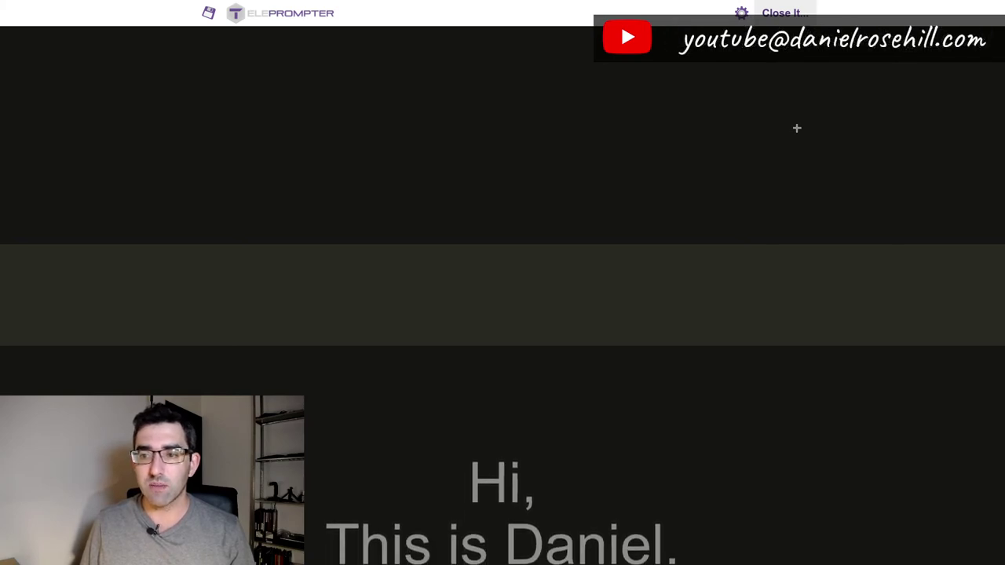
pyautogui.scroll(1, 796, 128)
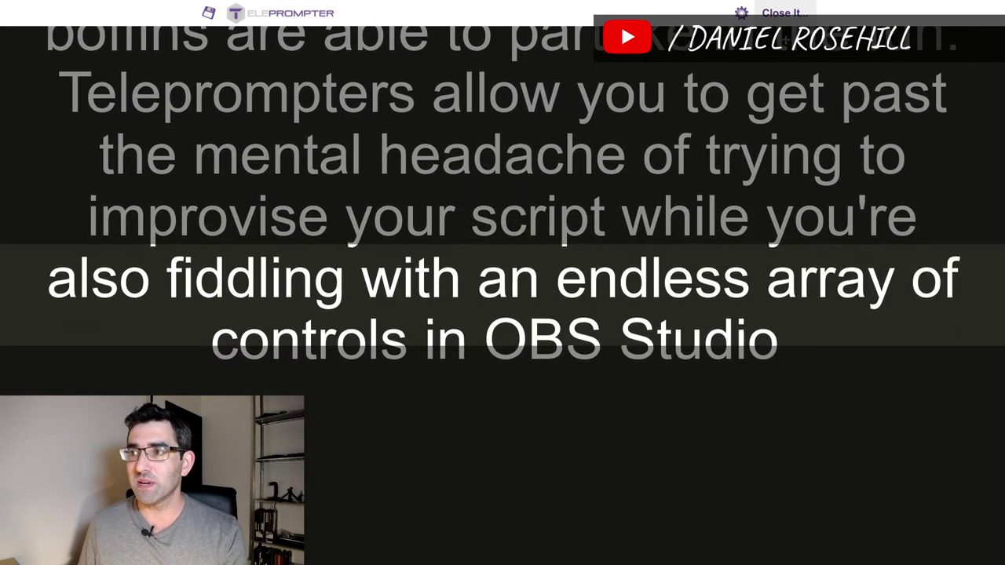
pyautogui.click(793, 14)
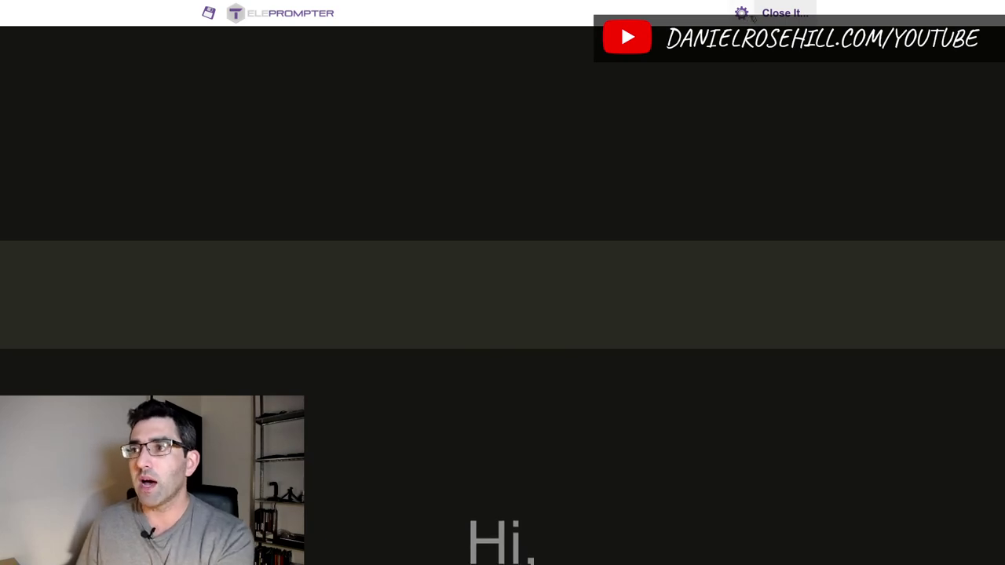
# - Turn the timer on and run the script full-screen, scrolling to the end at 00:00:36
pyautogui.click(804, 7)
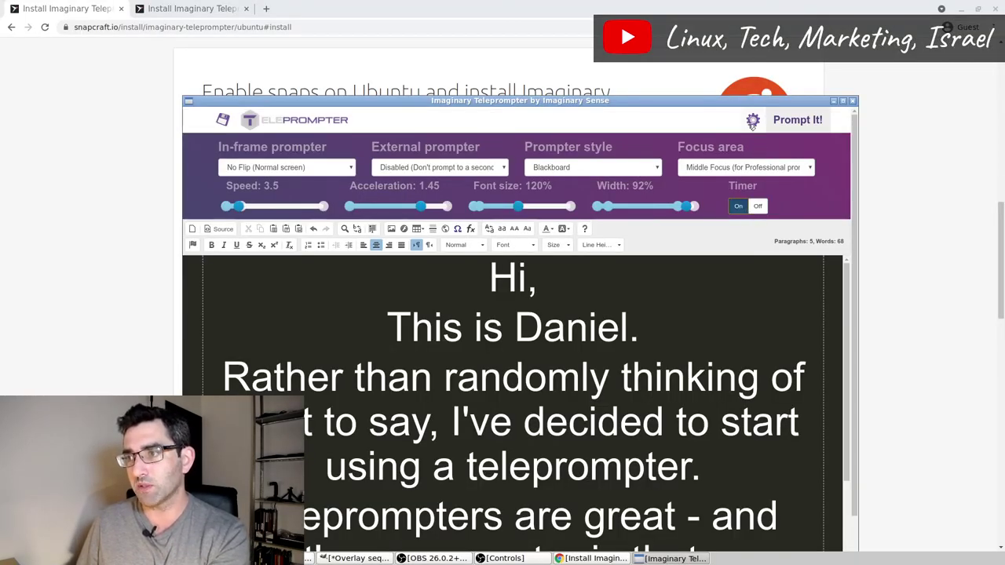
pyautogui.click(780, 123)
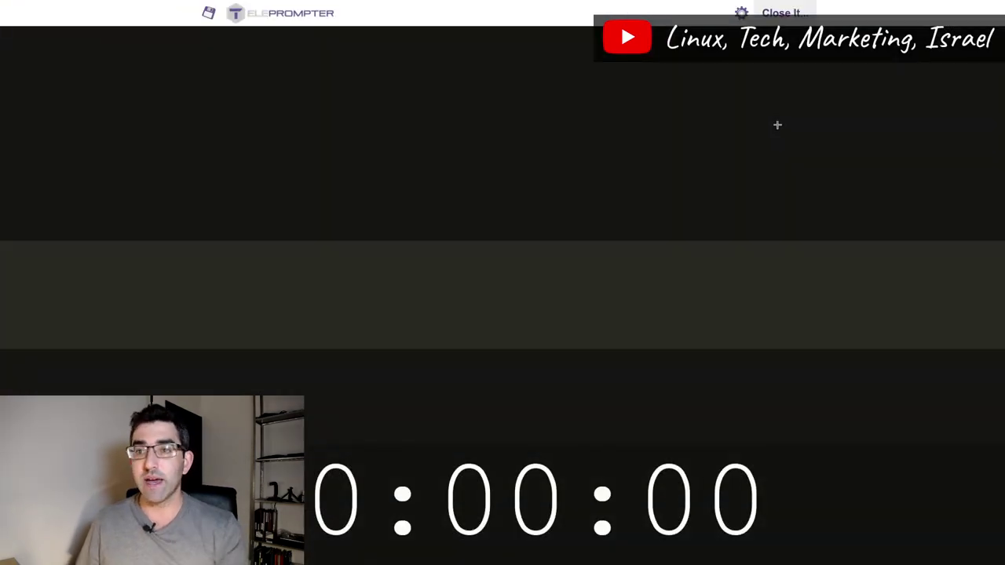
pyautogui.press('space')
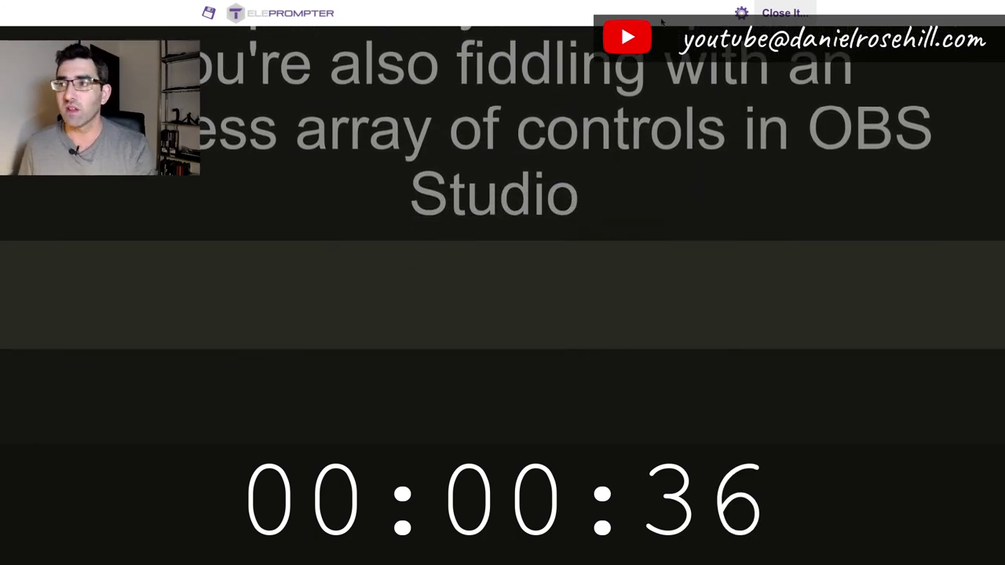
# - Leave prompting mode and quit Imaginary Teleprompter, returning to the Snapcraft page
pyautogui.click(766, 14)
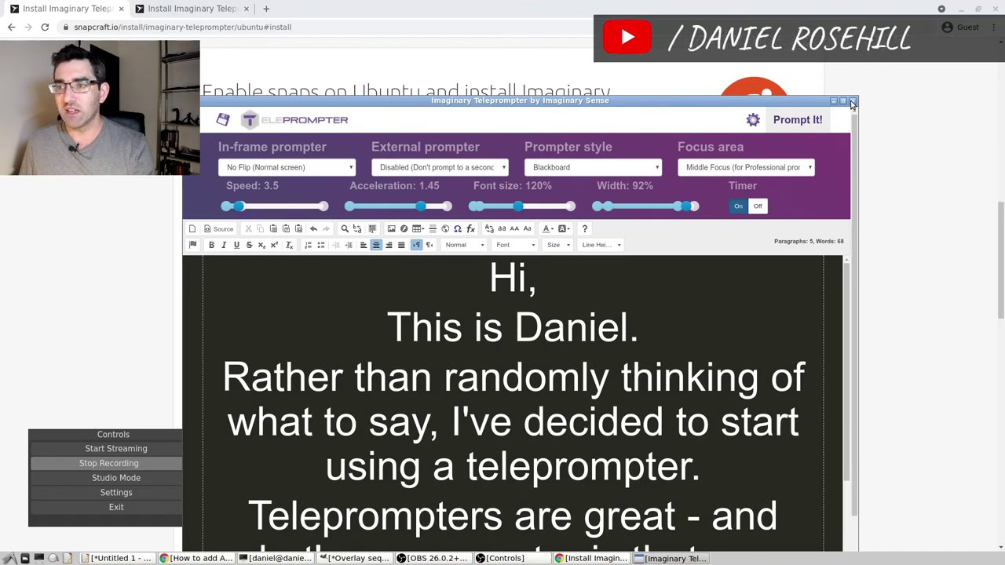
pyautogui.click(853, 102)
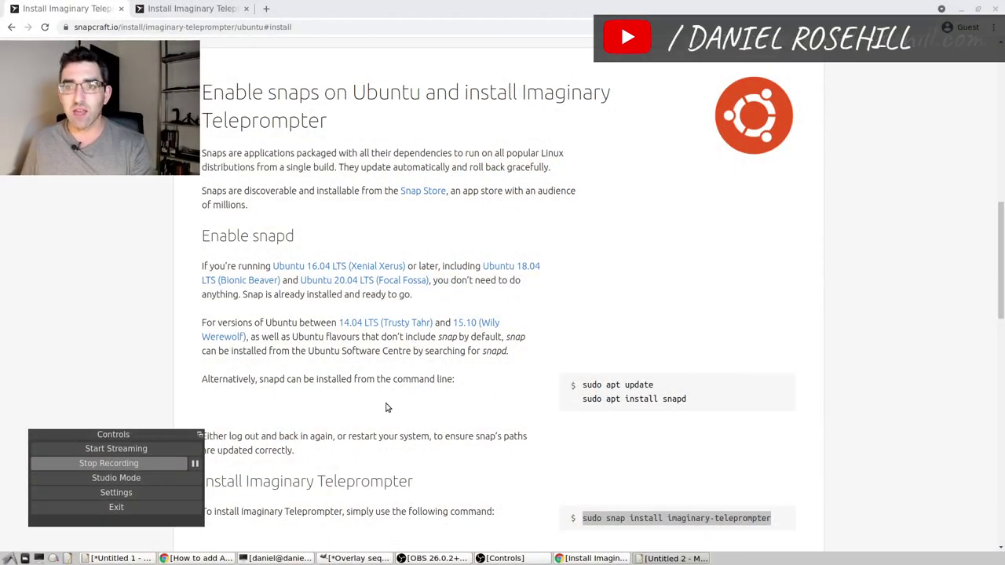
# - Move the Mousepad Untitled 2 window aside, then close it with Don't Save
pyautogui.moveTo(691, 93); pyautogui.dragTo(471, 182)
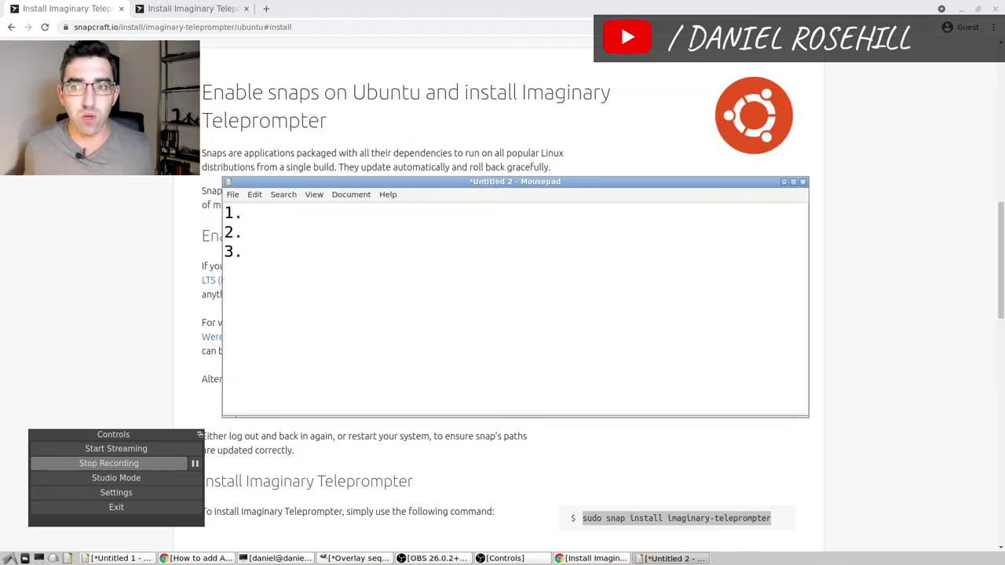
pyautogui.moveTo(678, 192); pyautogui.dragTo(466, 326)
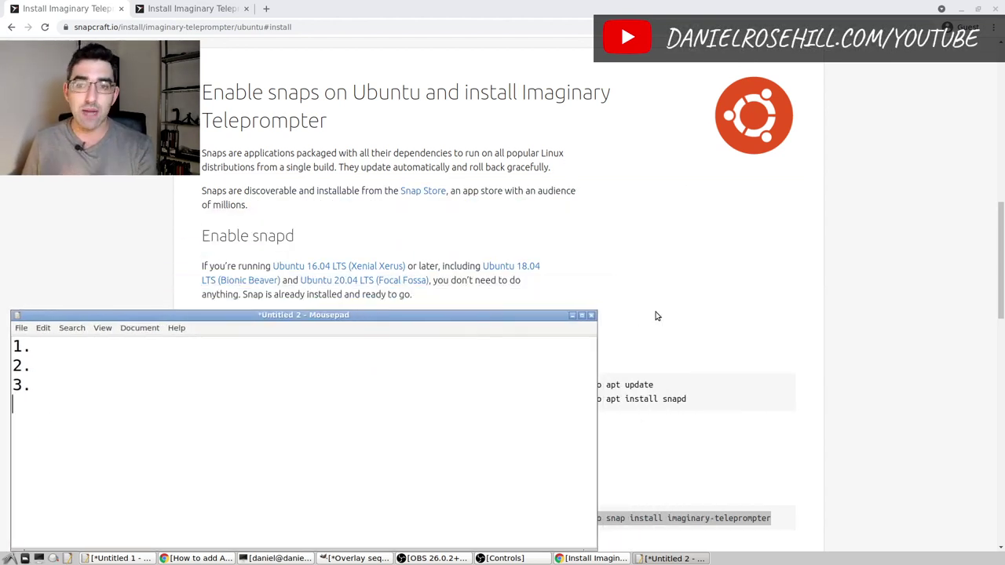
pyautogui.click(591, 315)
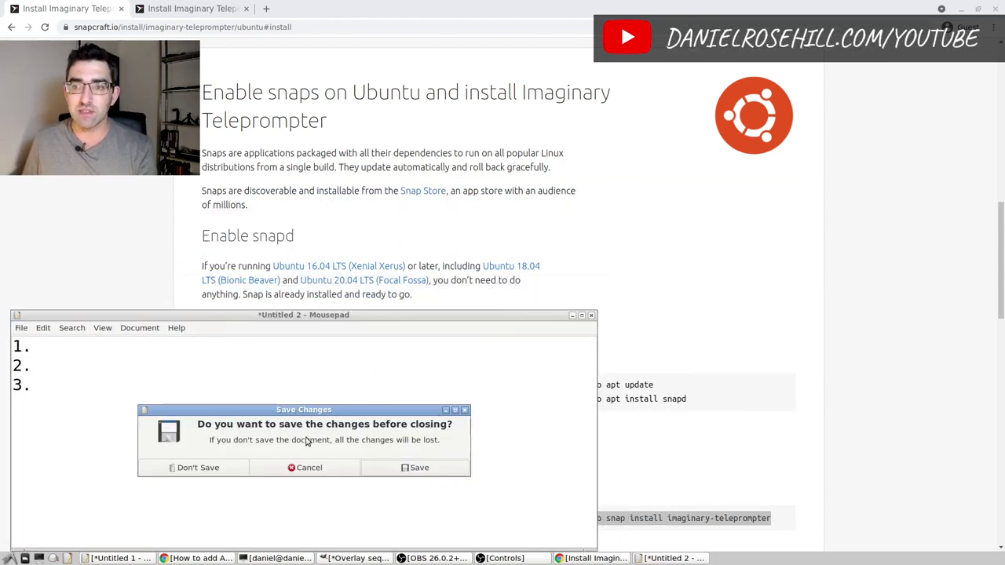
pyautogui.click(196, 469)
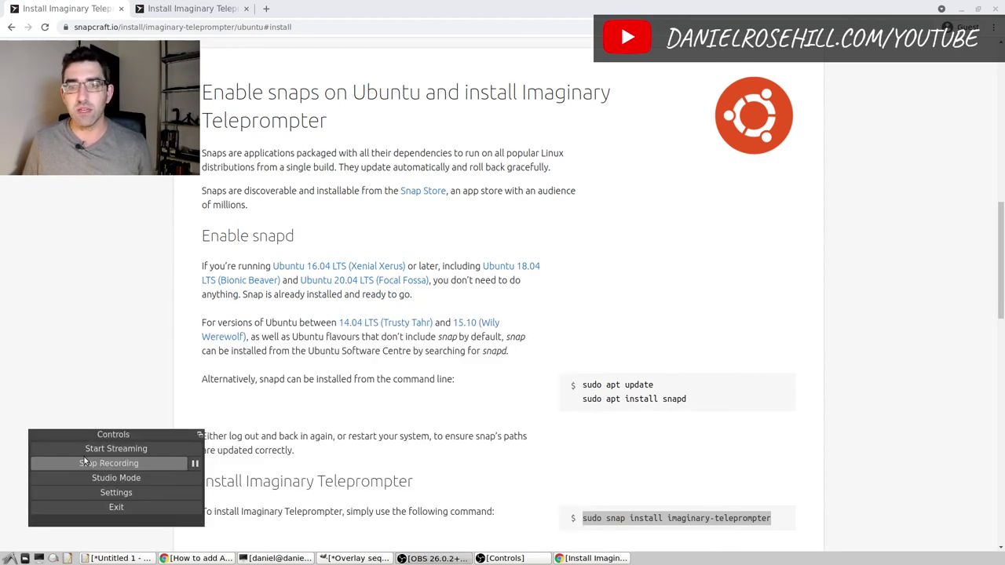